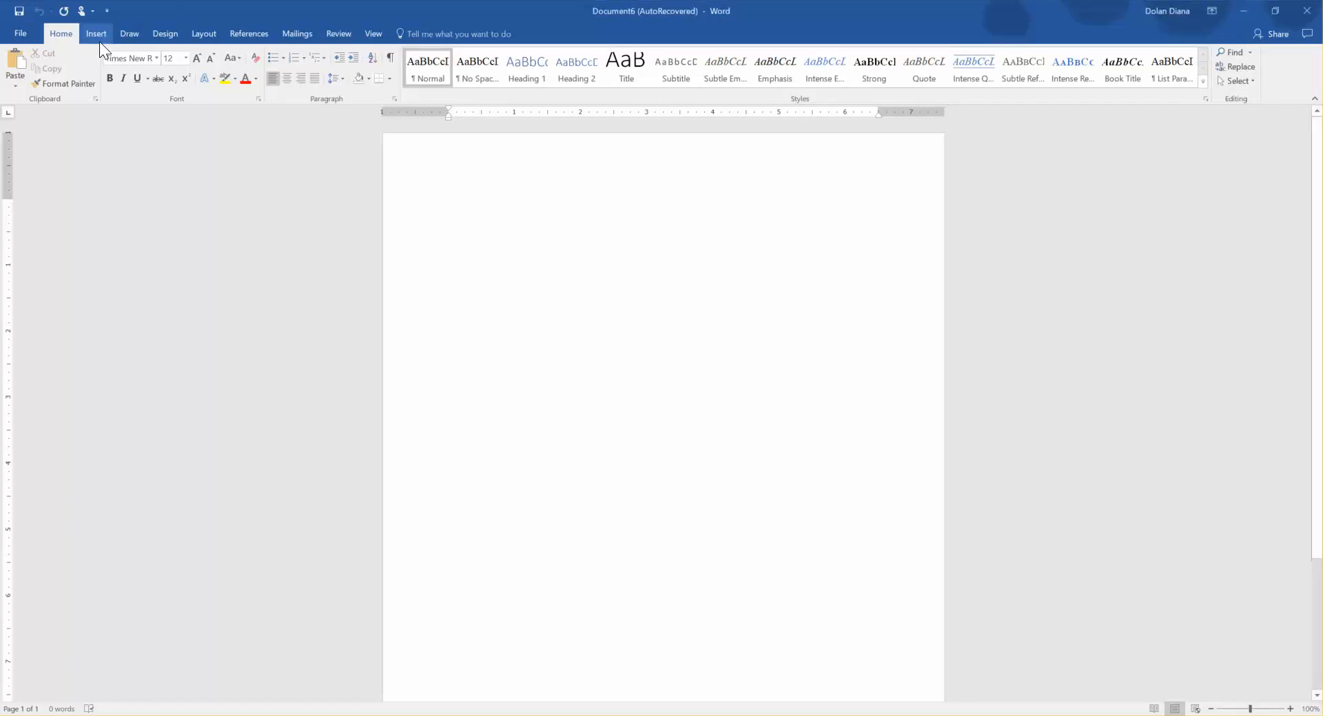
Insert a new blank equation at the start of the document.
left_click(97, 32)
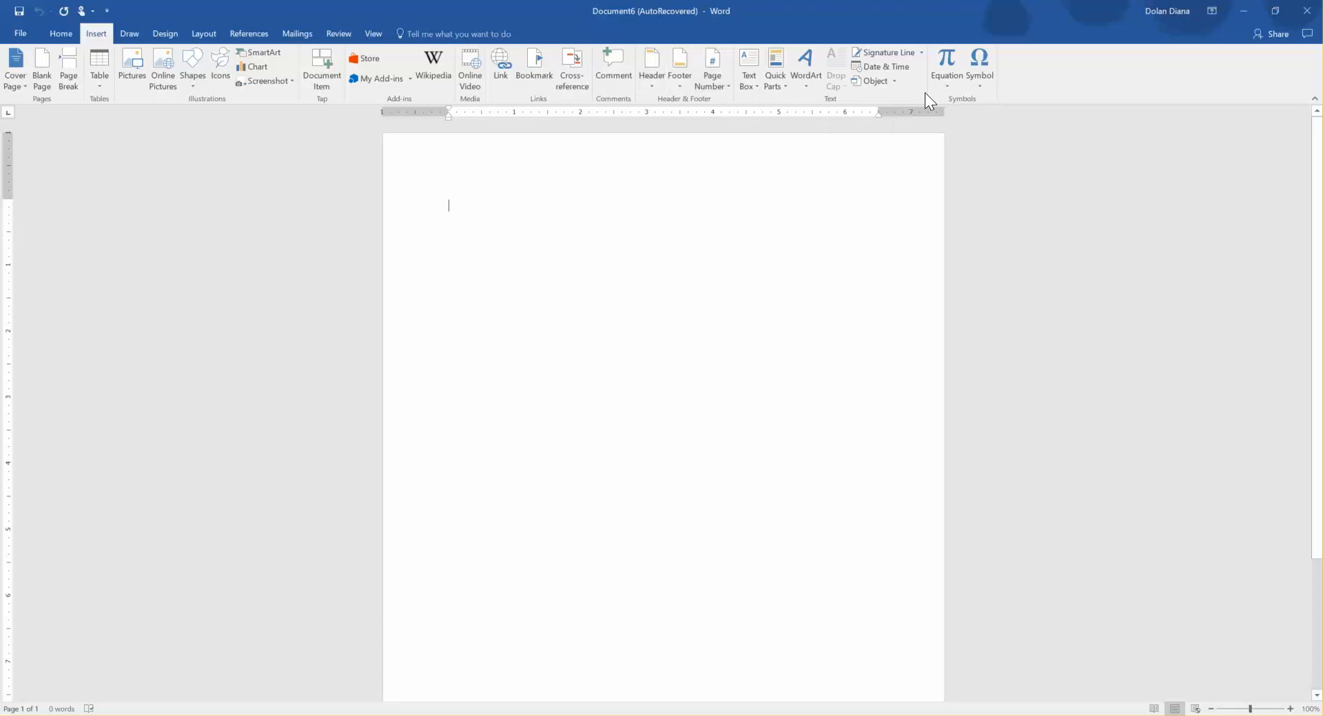
left_click(954, 59)
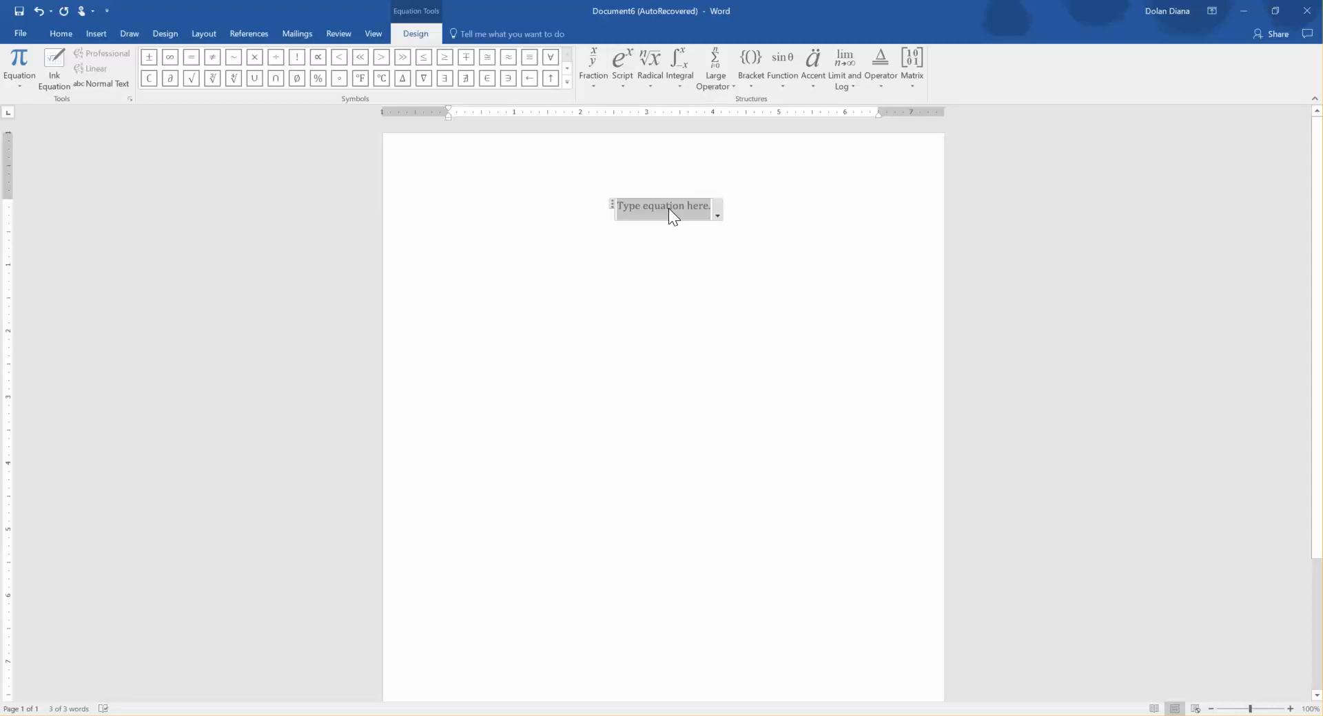
type("sin (x)")
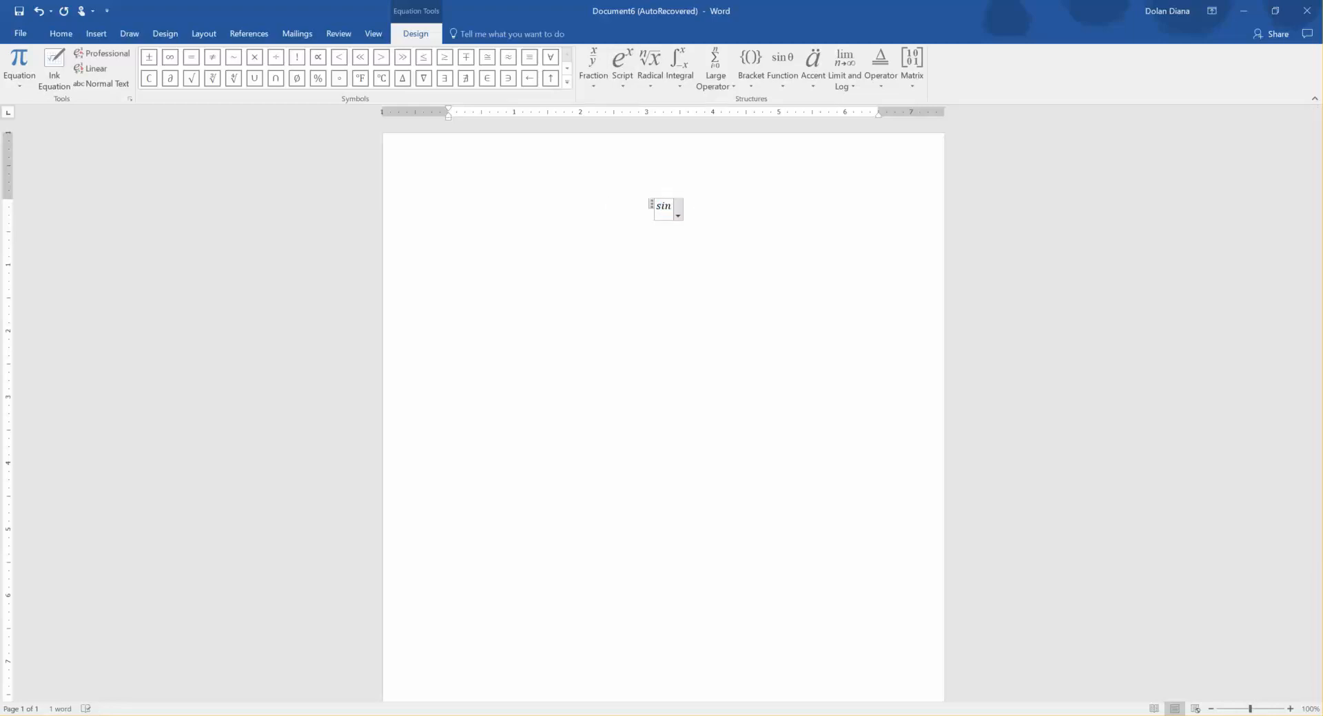
key("BackSpace")
key("BackSpace")
key("BackSpace")
key("BackSpace")
key("BackSpace")
key("BackSpace")
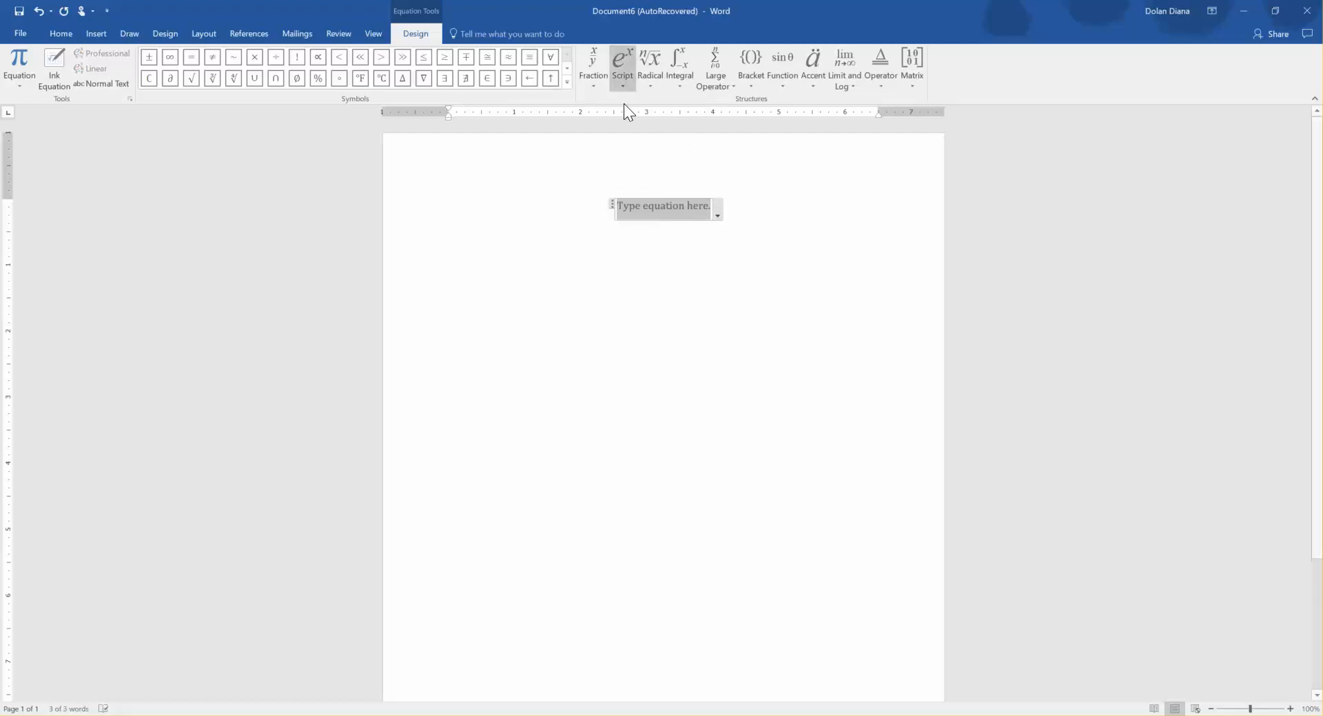
Build the expression 3/4 x with a stacked fraction in the equation and start a new line below it.
left_click(589, 59)
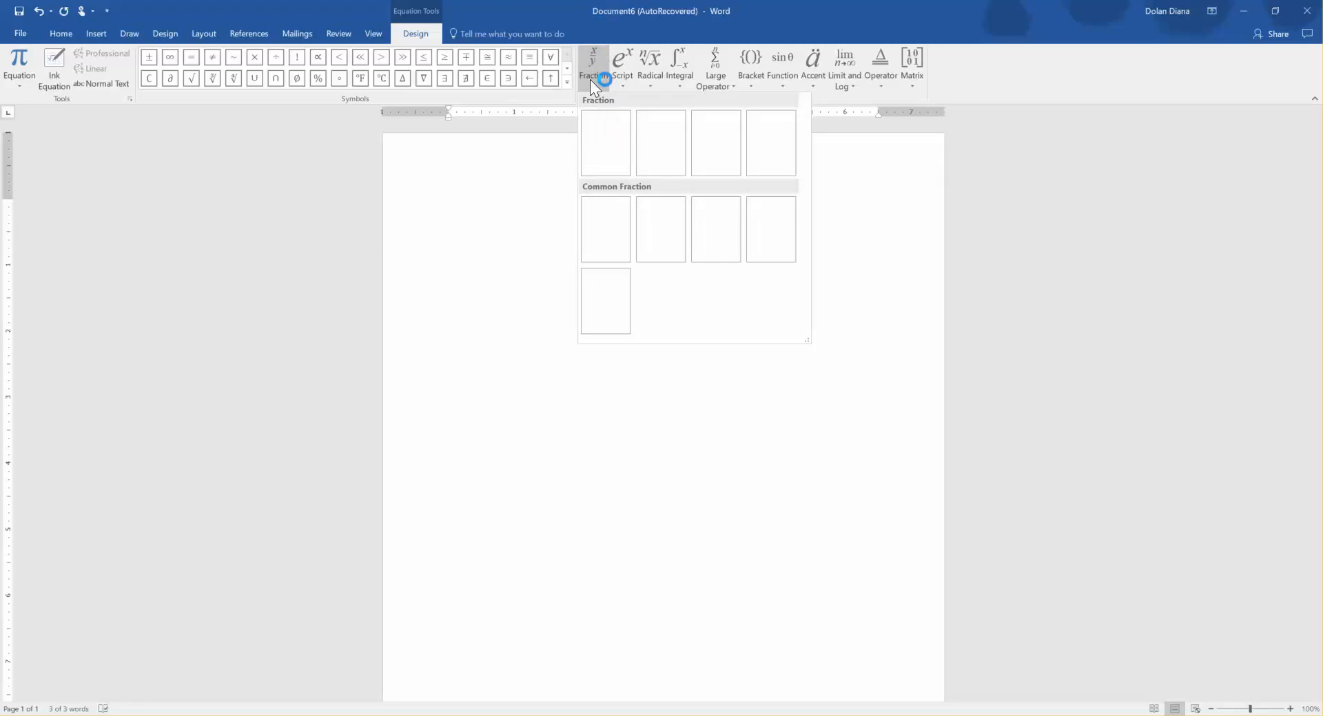
left_click(604, 143)
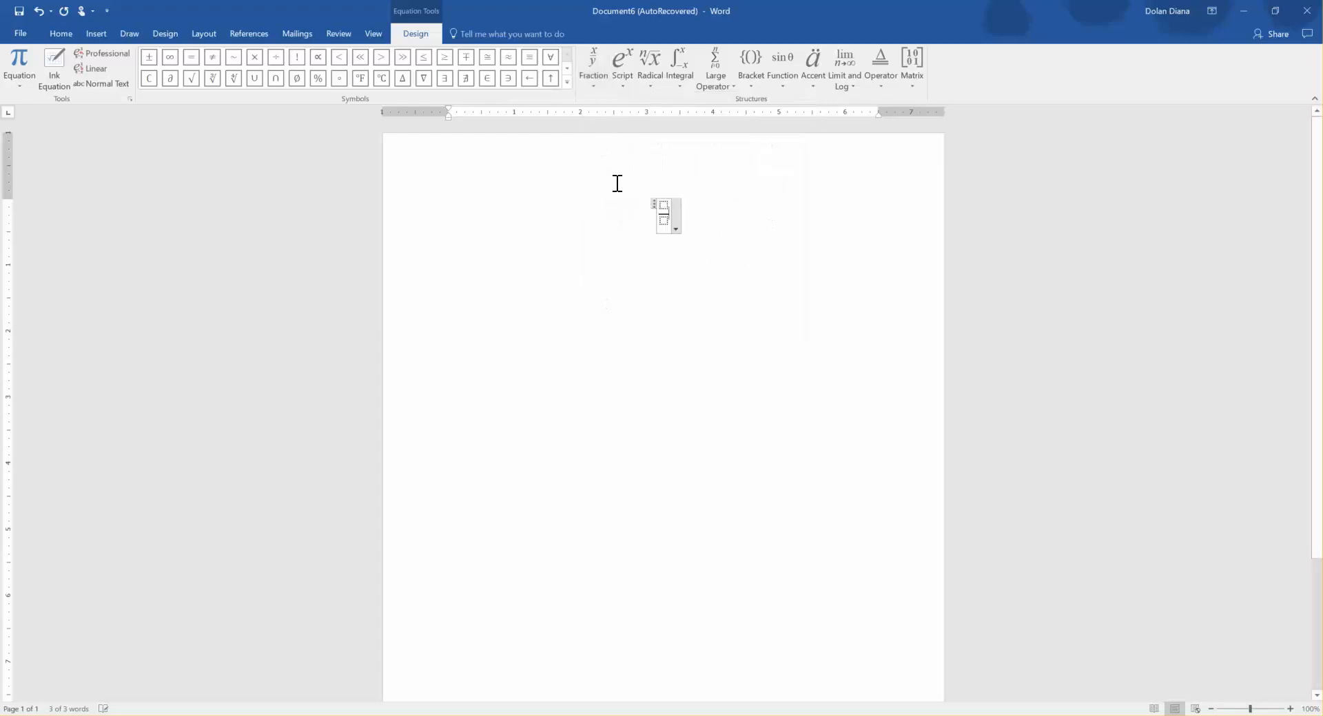
left_click(664, 205)
type("3")
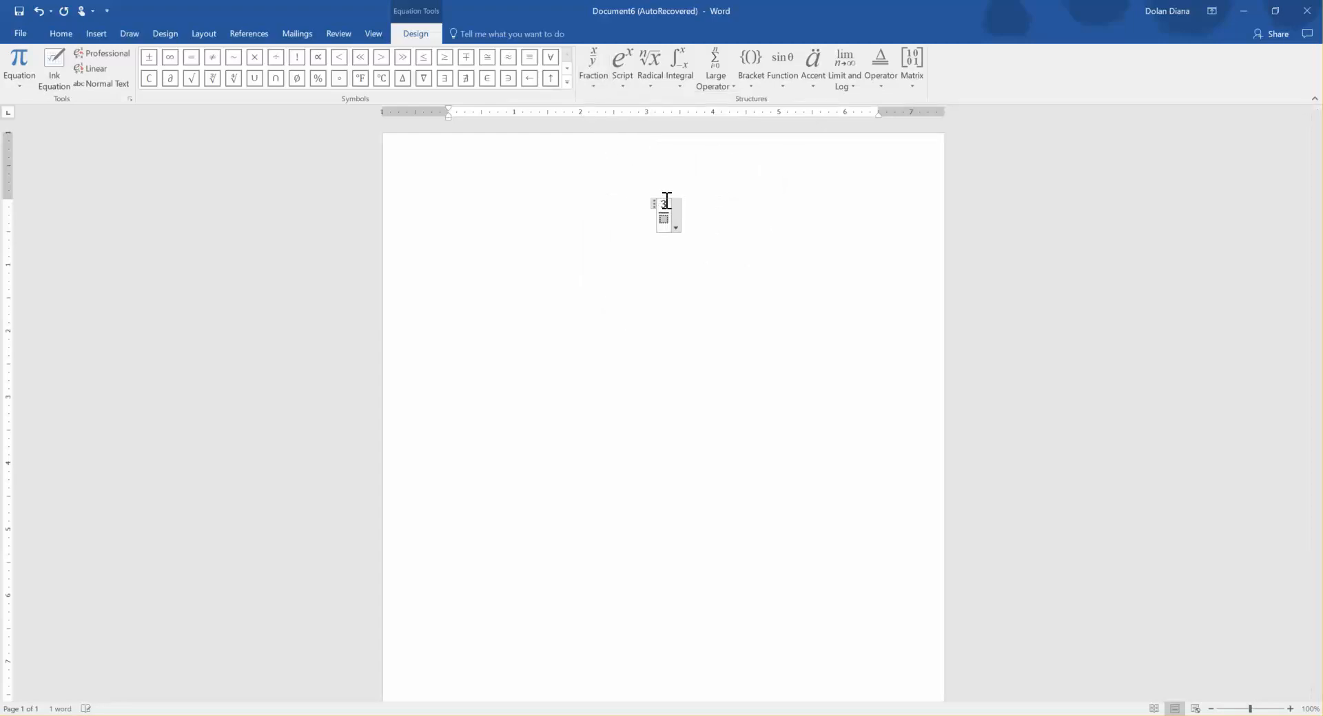
key("Down")
type("4")
key("Right")
type("x")
key("Return")
key("Return")
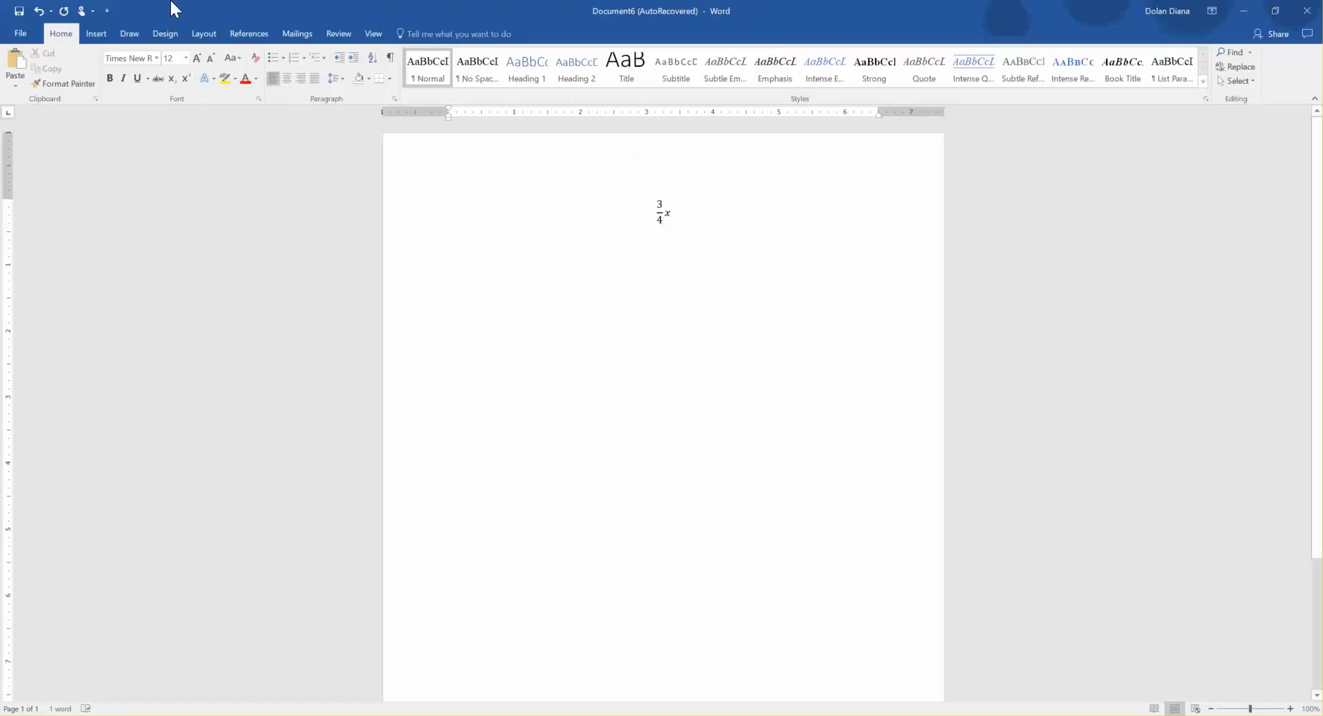
Insert a second equation below the first, using the built-in quadratic formula from the common radicals.
left_click(93, 36)
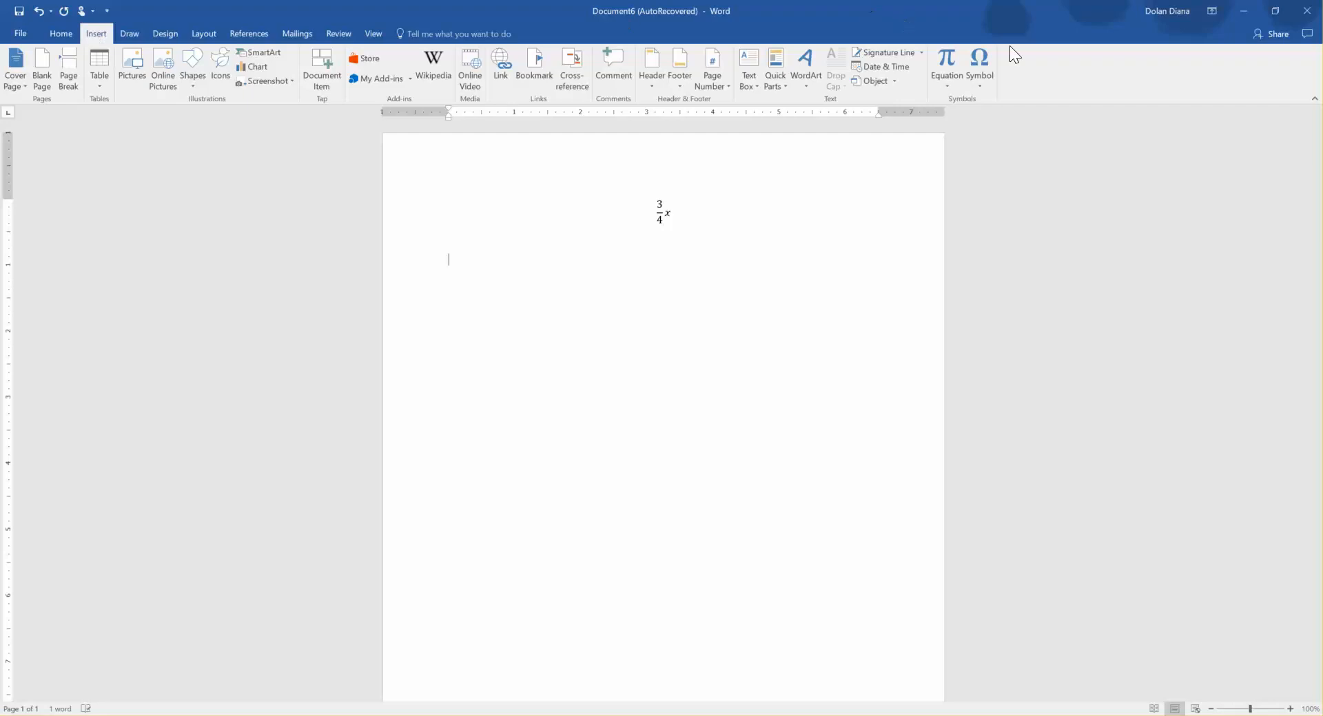
left_click(944, 59)
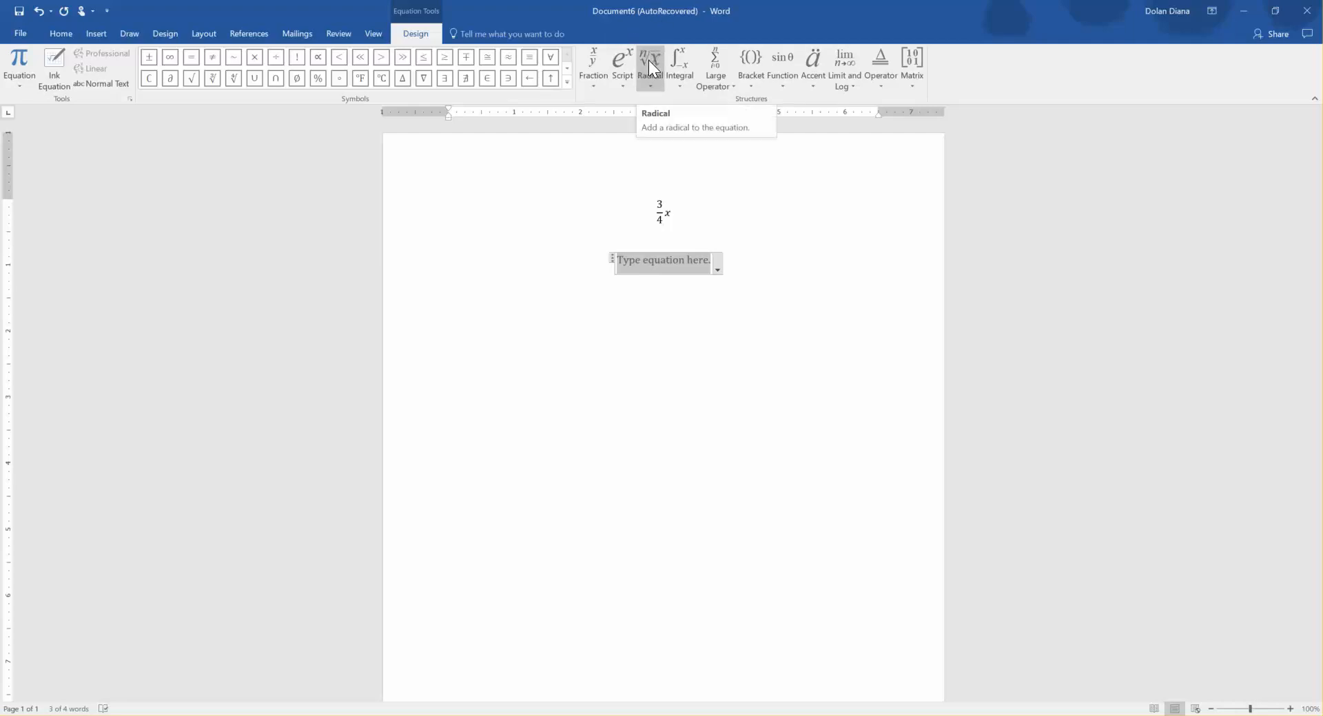
left_click(649, 86)
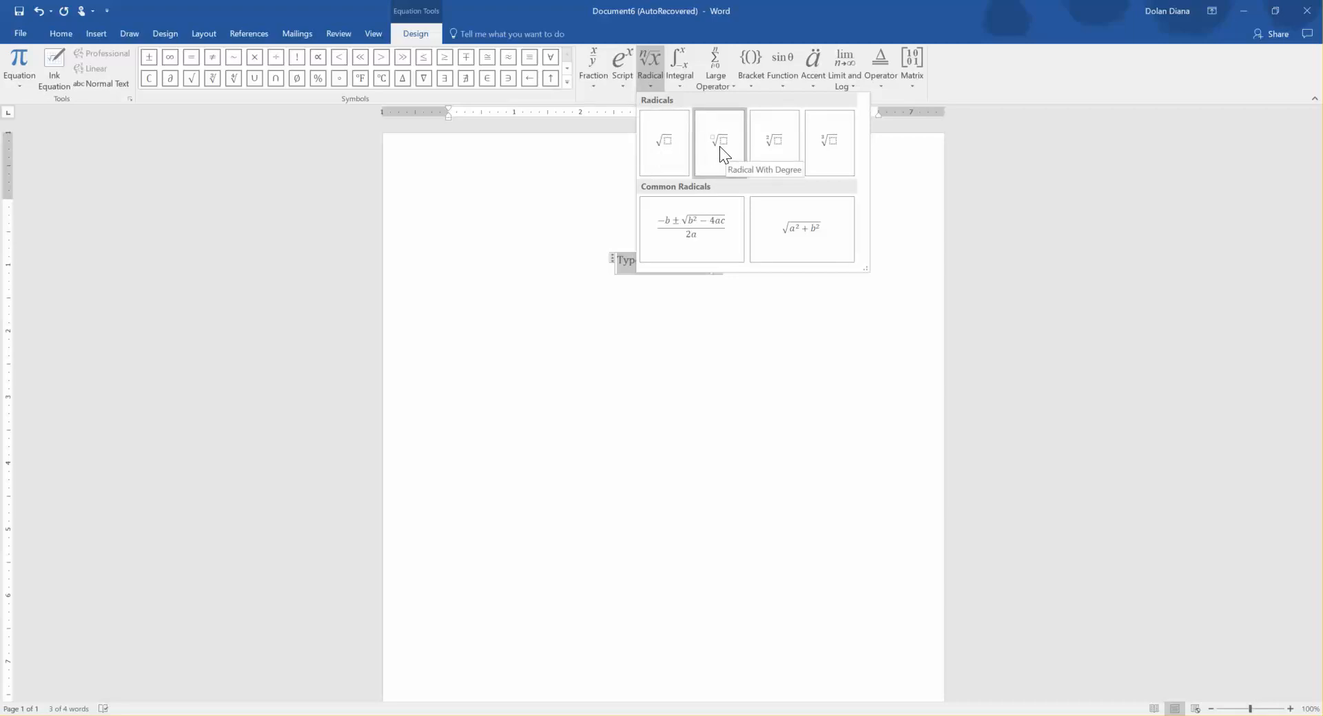
left_click(701, 226)
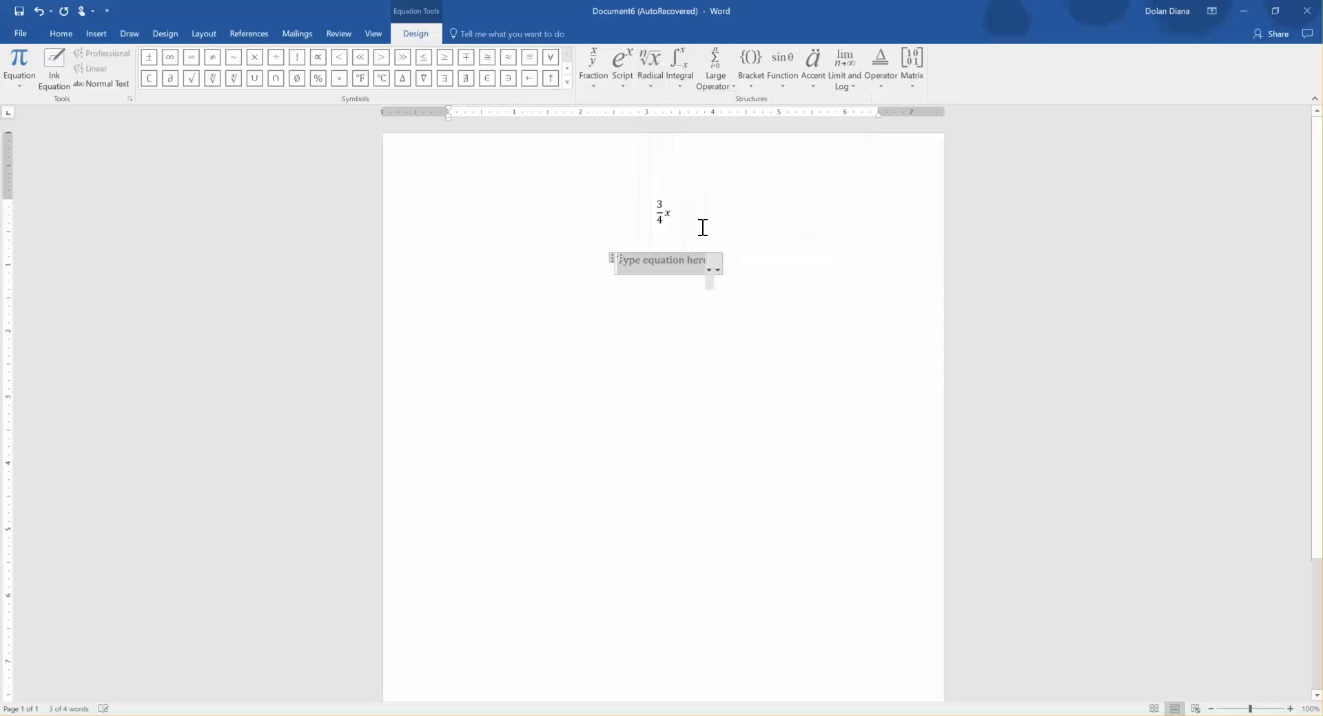
Replace the first b in the quadratic formula with 9 and the b under the root with (-9).
left_click(636, 261)
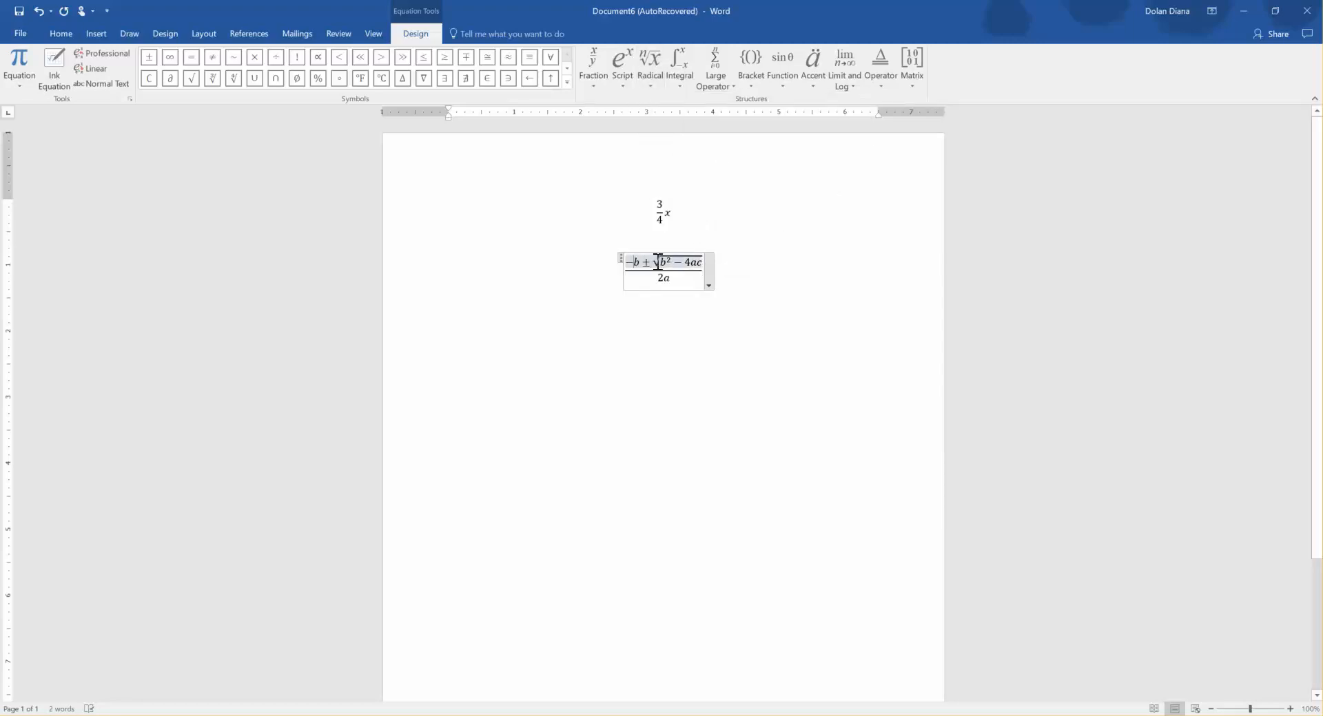
type("9")
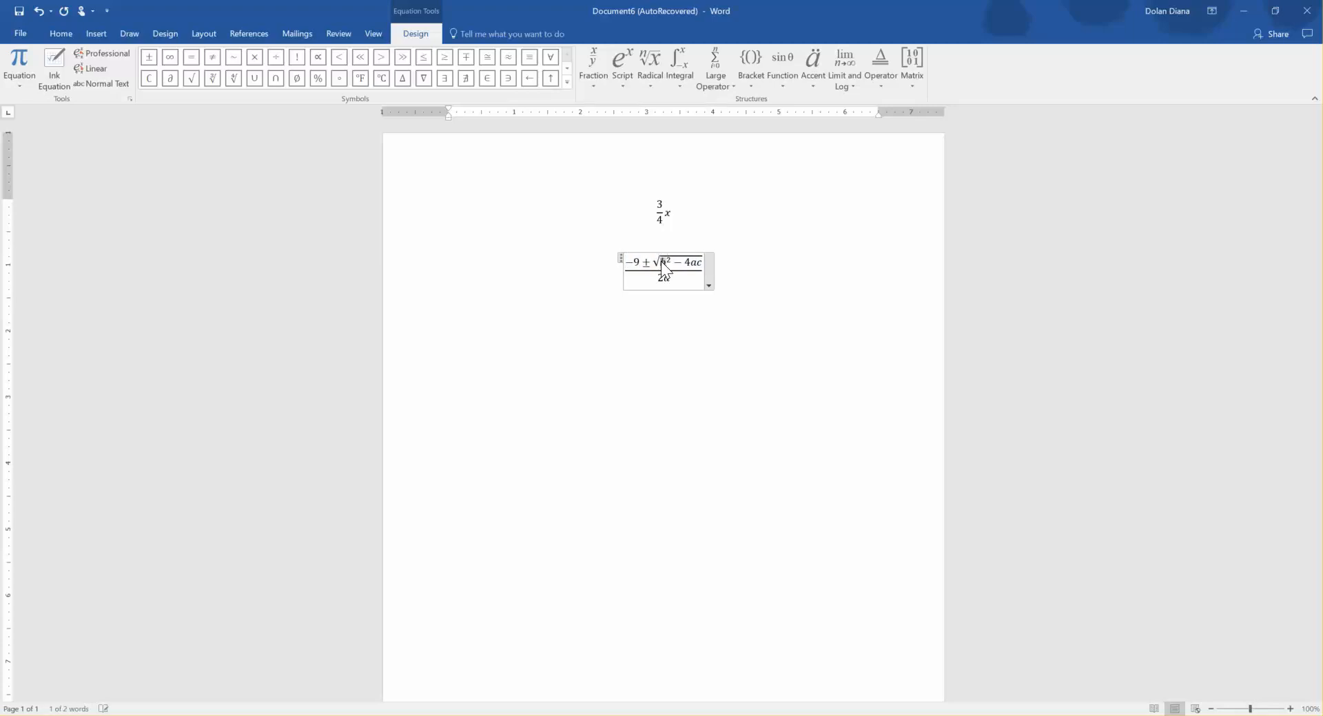
type("-9")
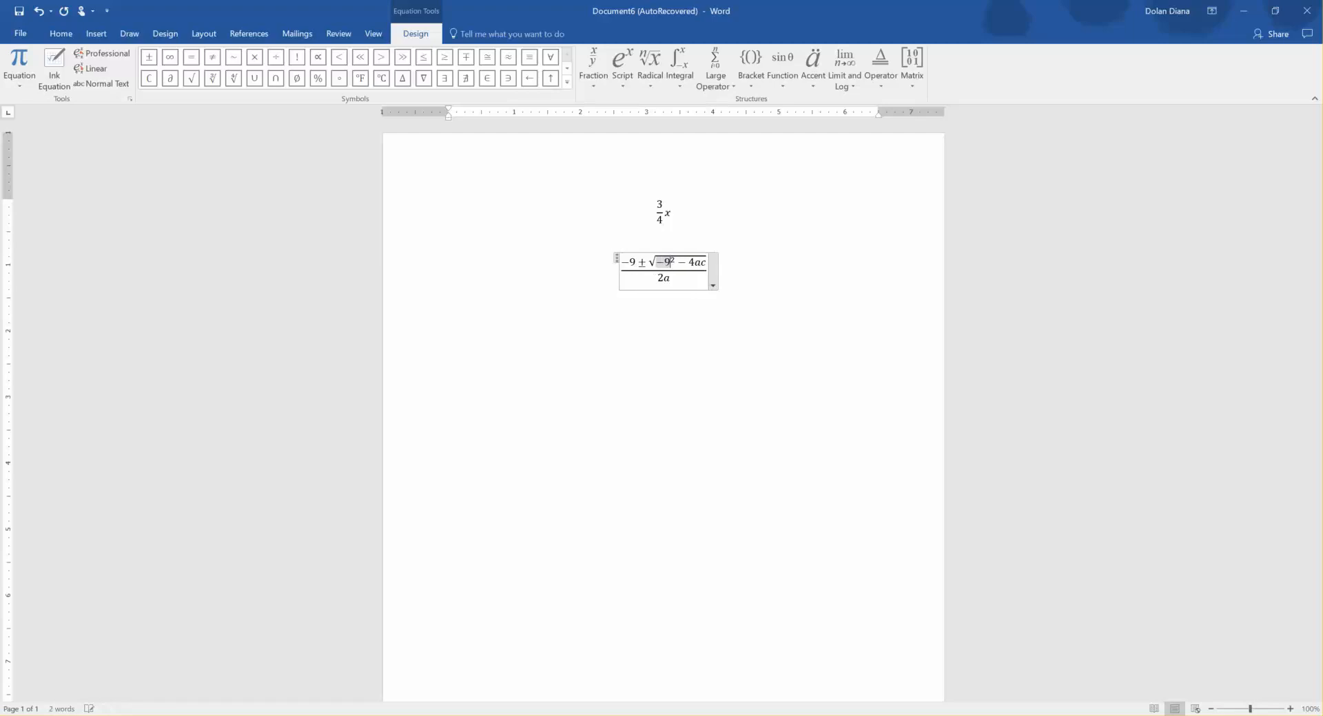
type("(")
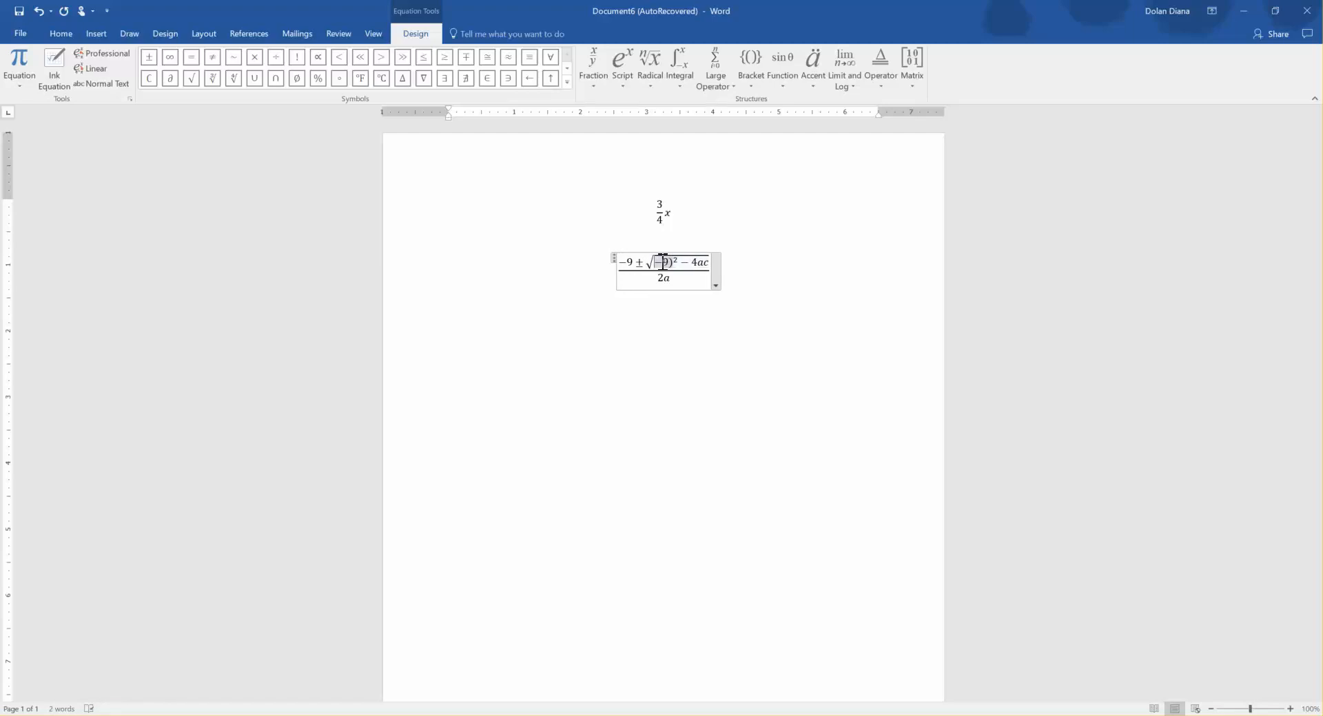
type("(")
key("Right")
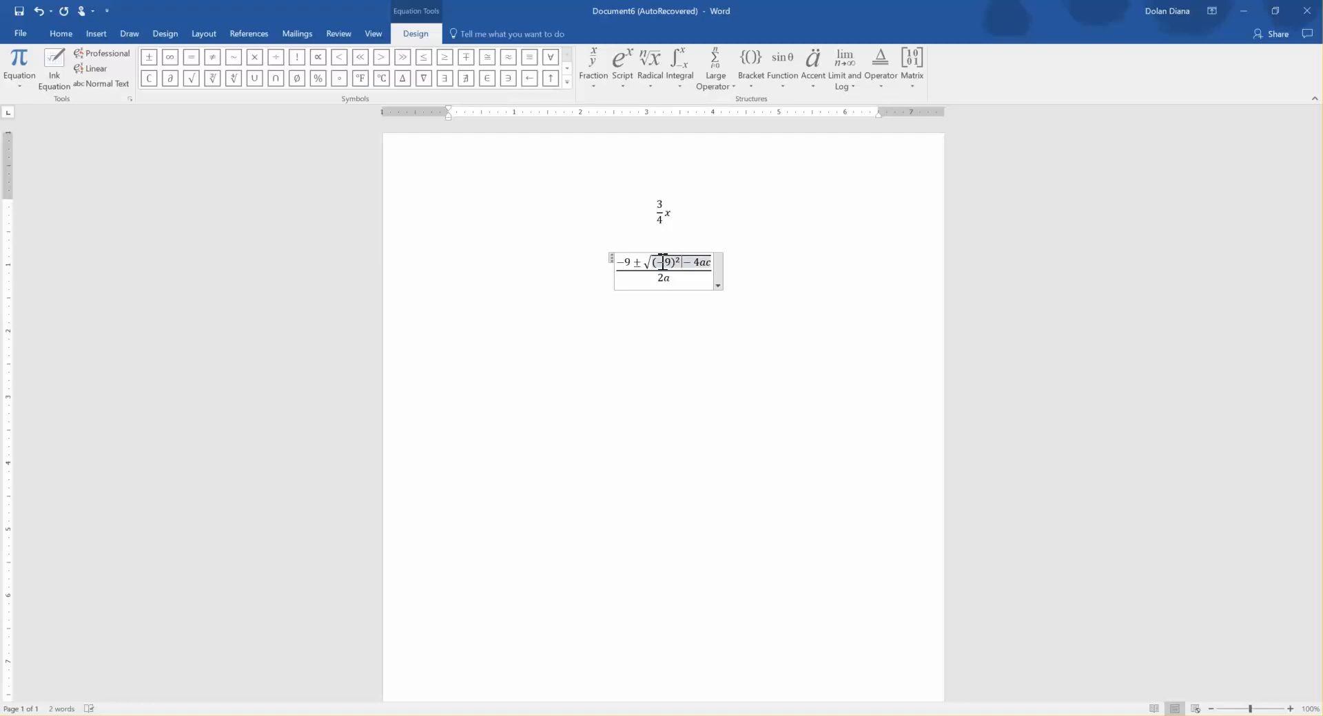
Replace a and c under the square root with (4) and (2).
key("BackSpace")
type("4)")
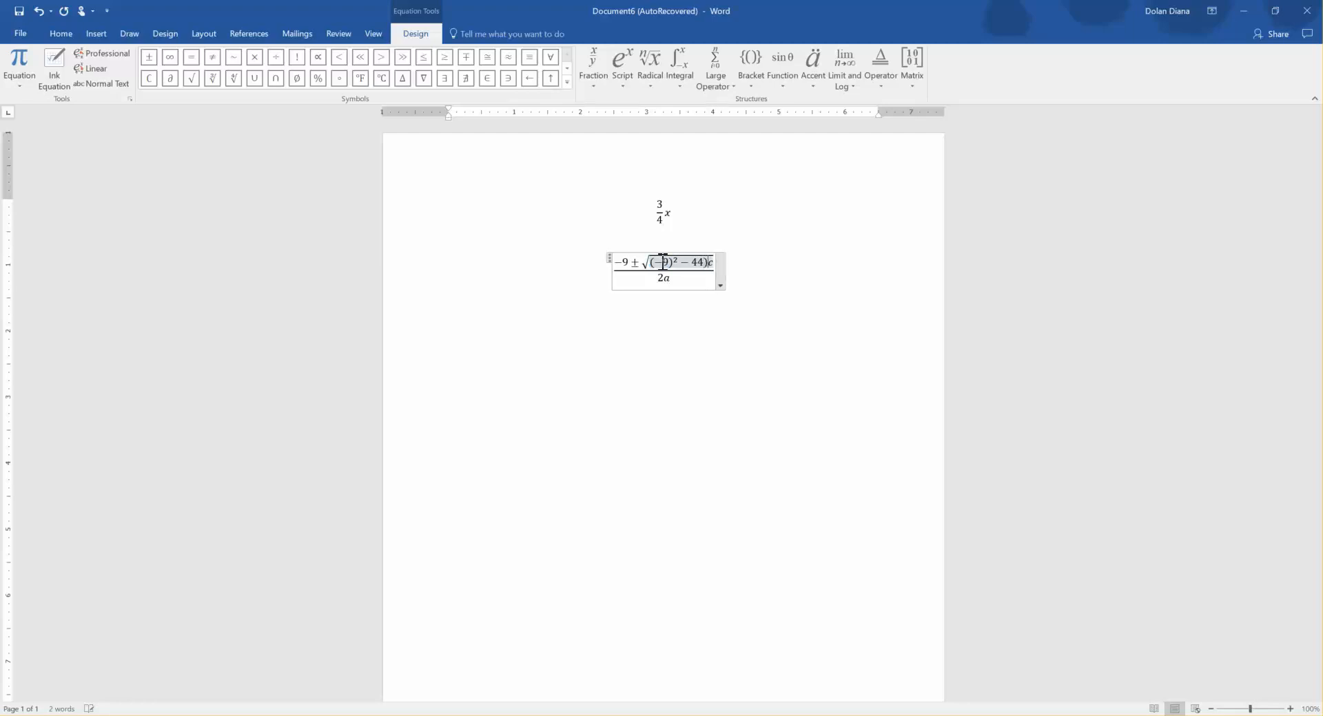
type("(")
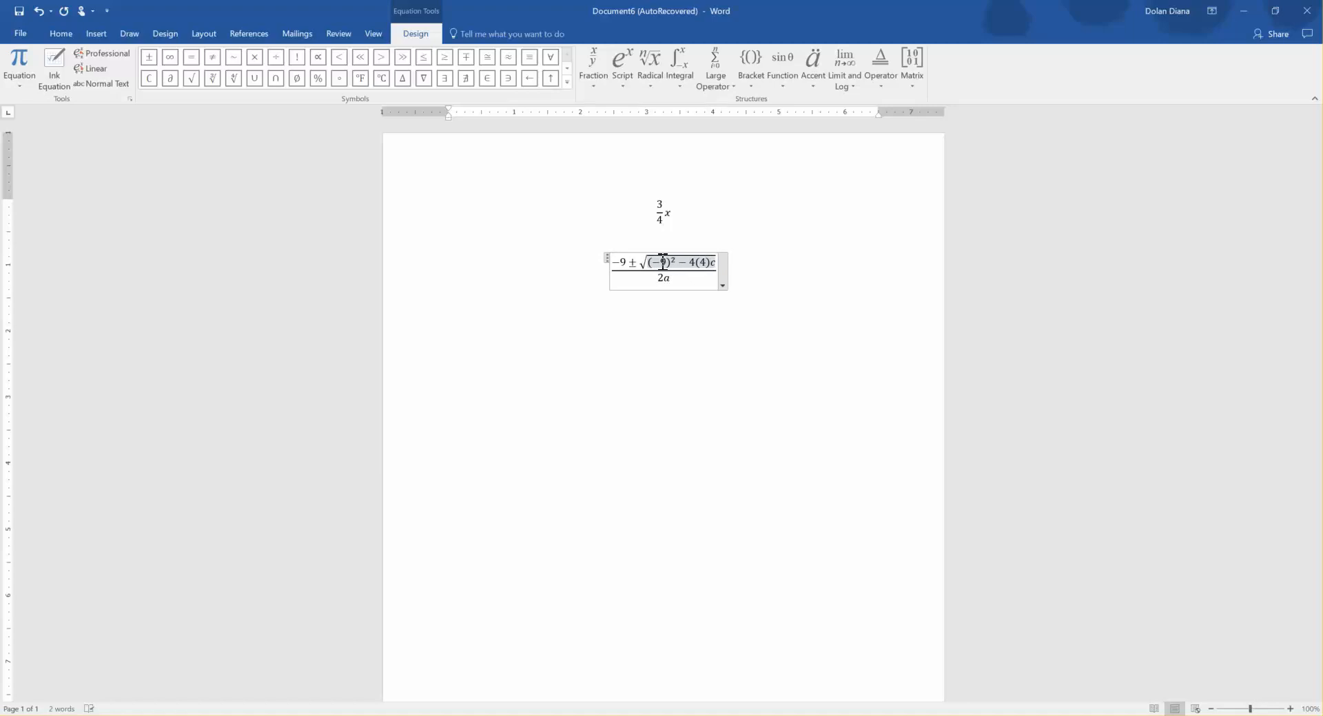
type("(")
key("Delete")
type("2)")
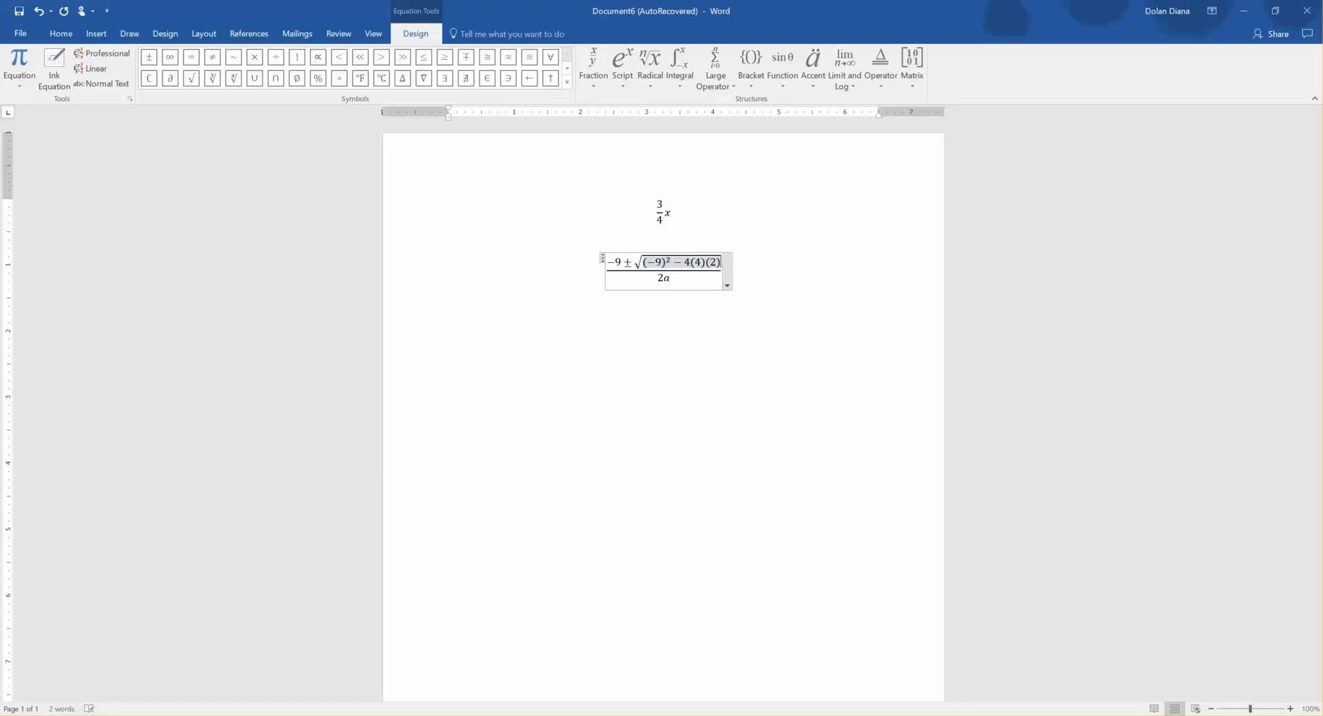
Change the quadratic formula's denominator to 2(4) and leave the equation.
left_click(668, 278)
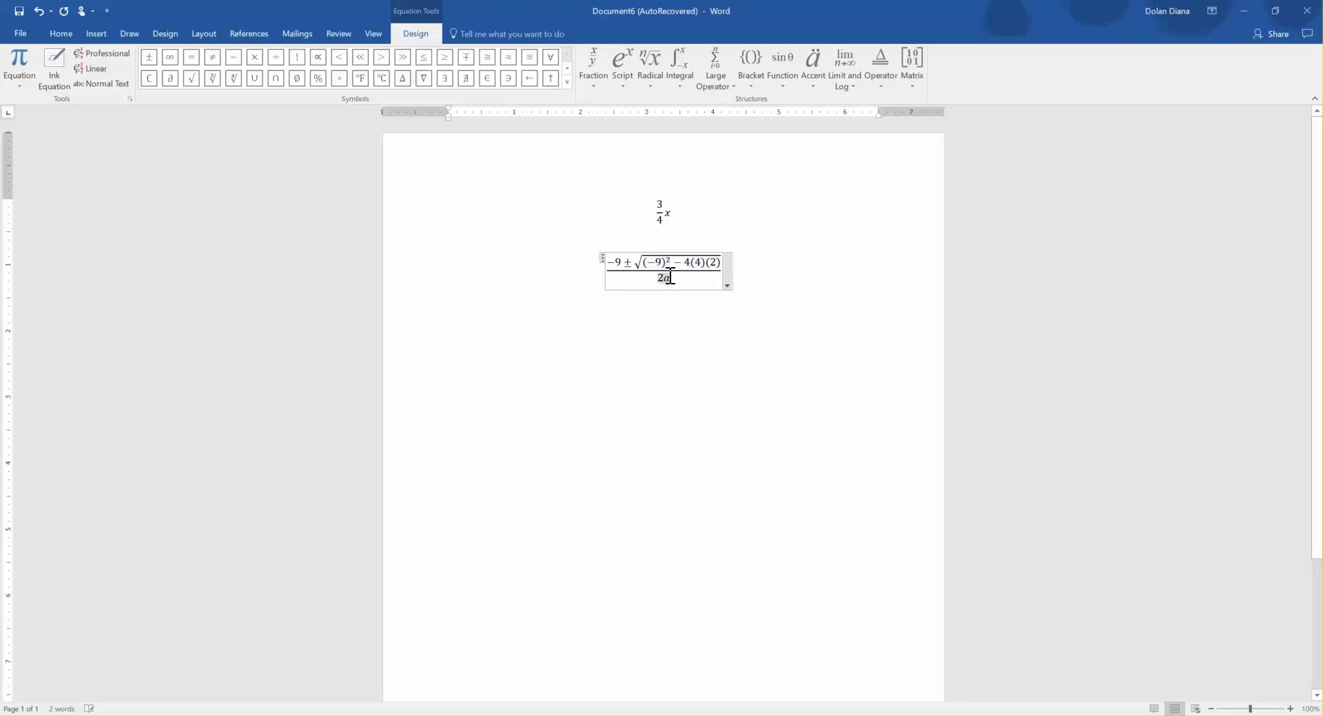
double_click(669, 278)
type("24")
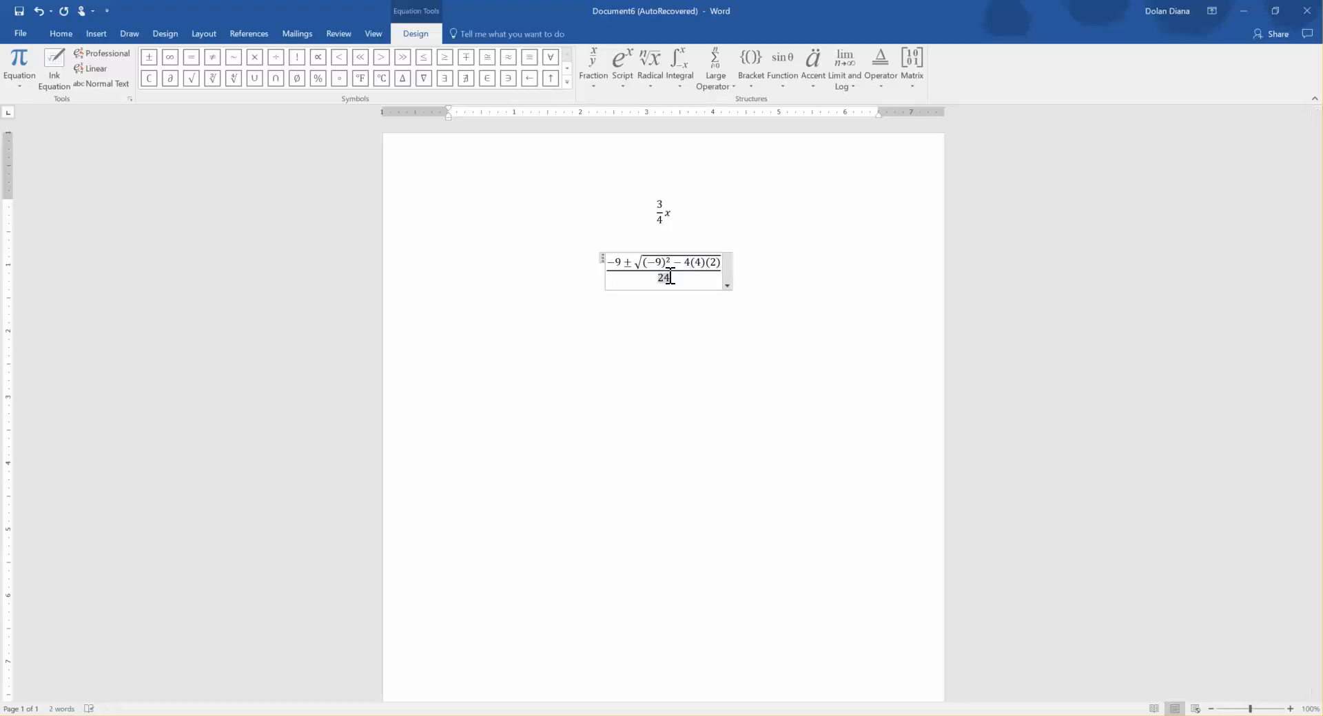
left_click(669, 277)
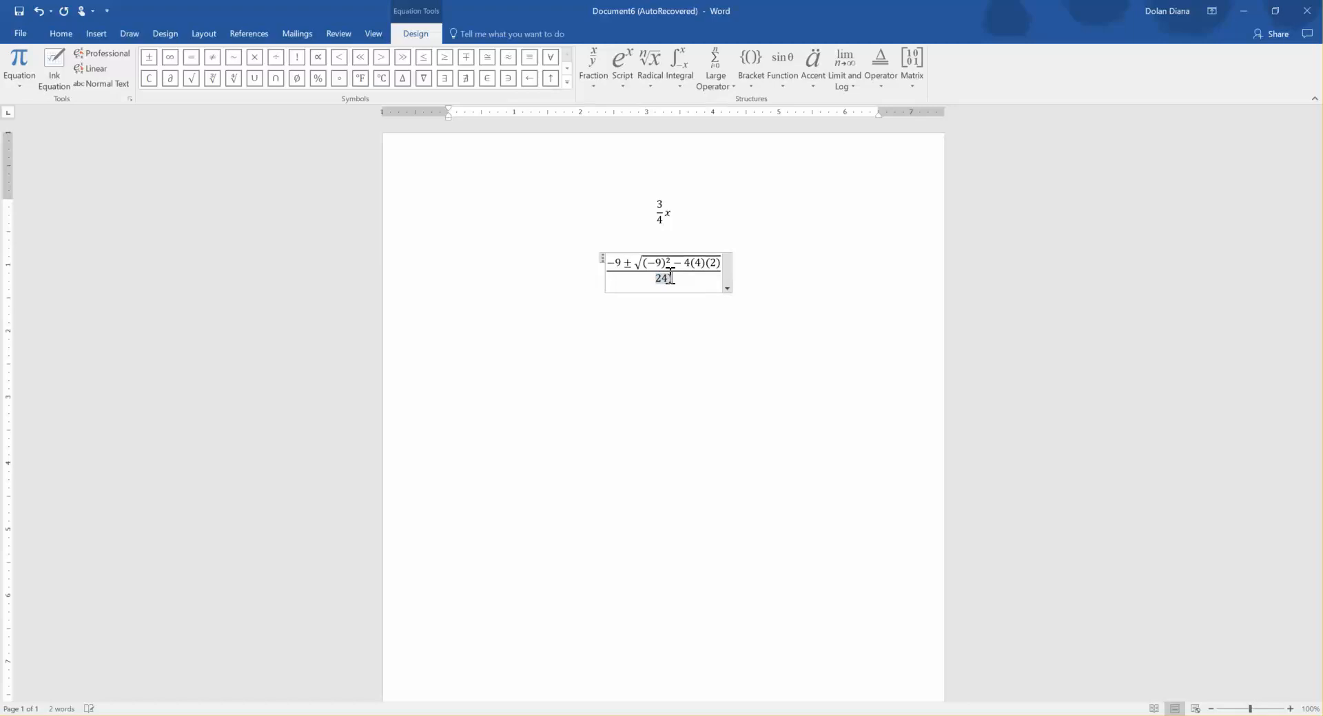
key("BackSpace")
type("(4)")
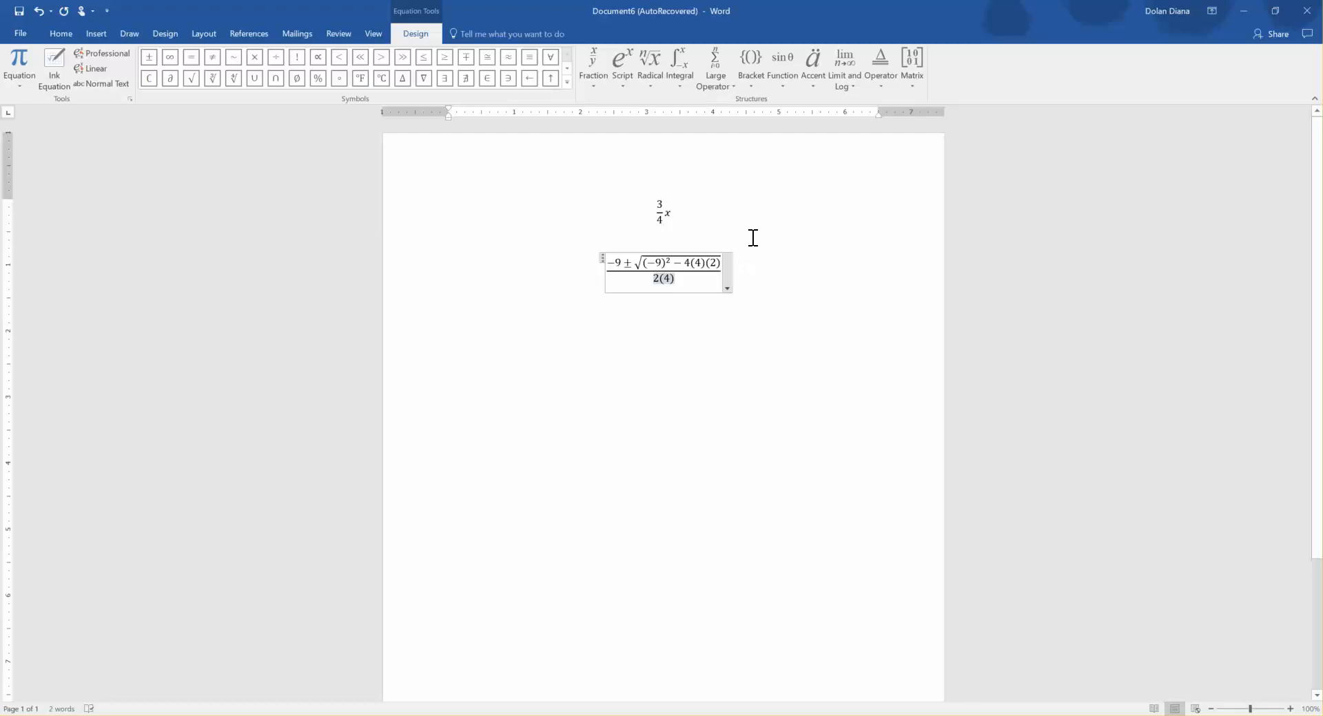
left_click(685, 338)
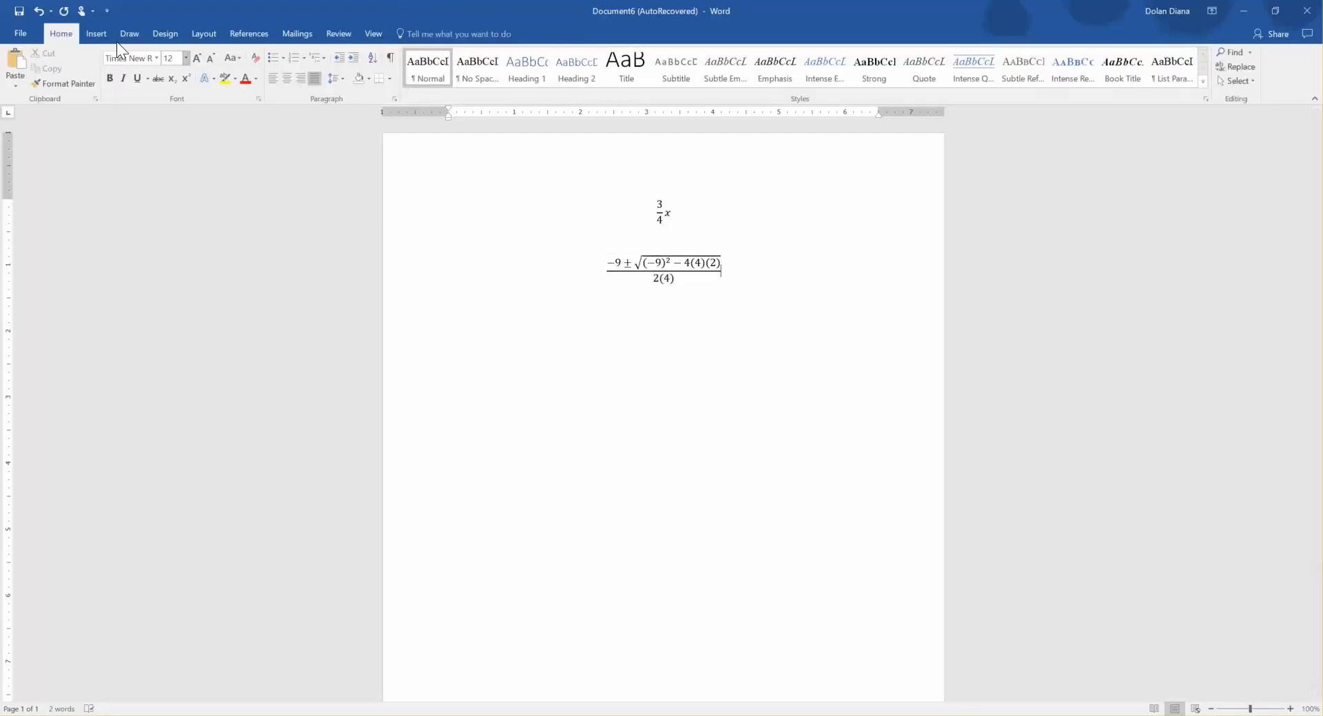
Add an empty radical with degree after the quadratic formula in the same equation.
left_click(100, 35)
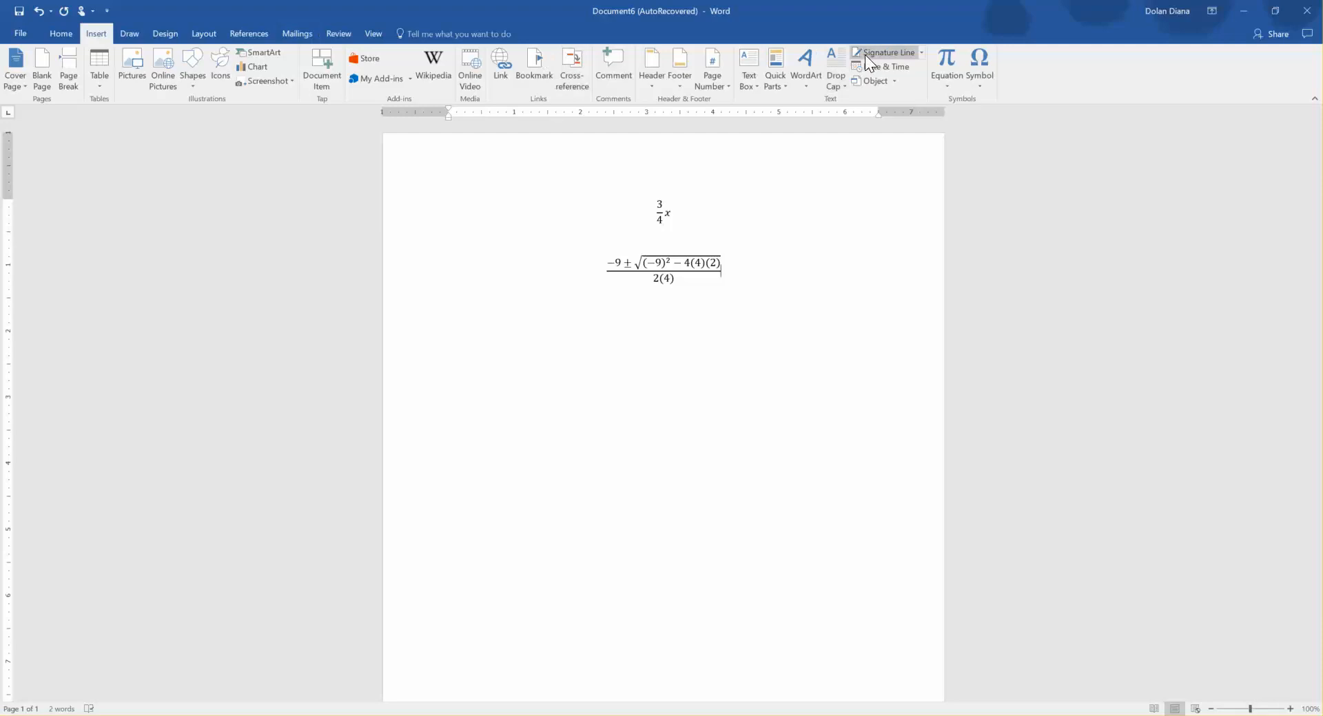
left_click(941, 59)
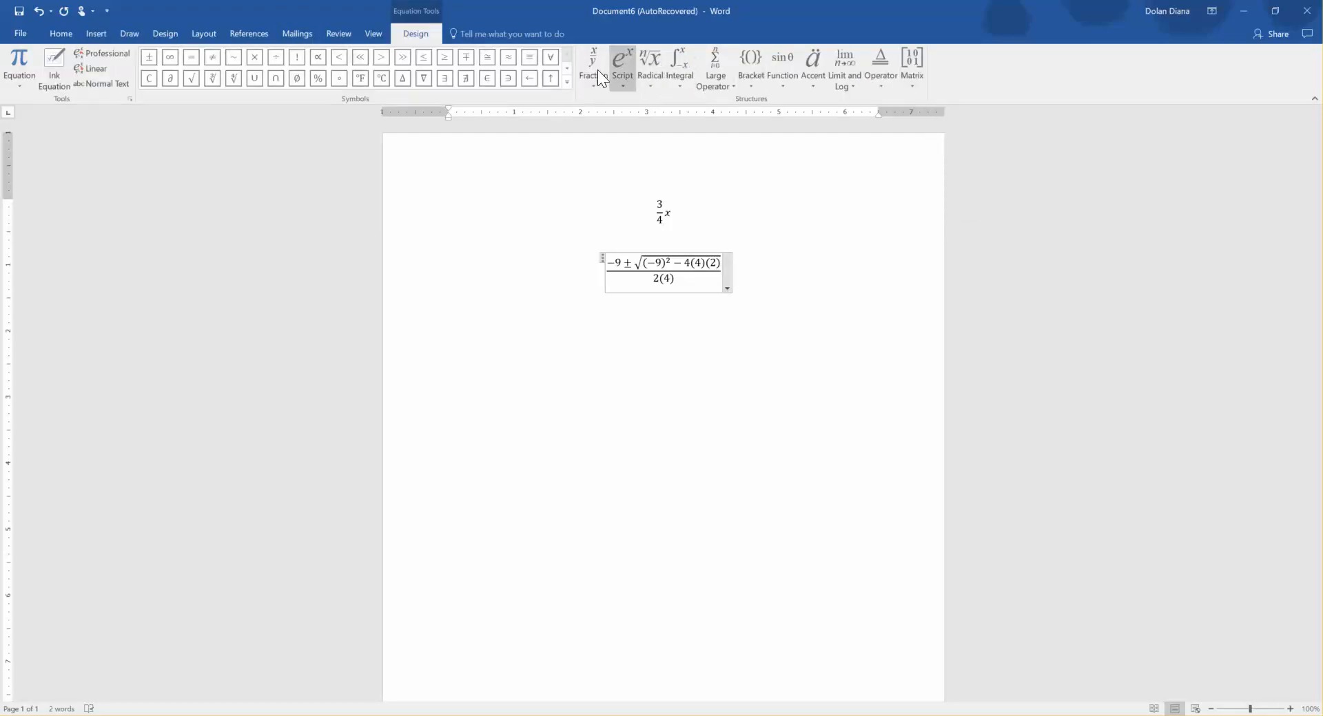
left_click(653, 62)
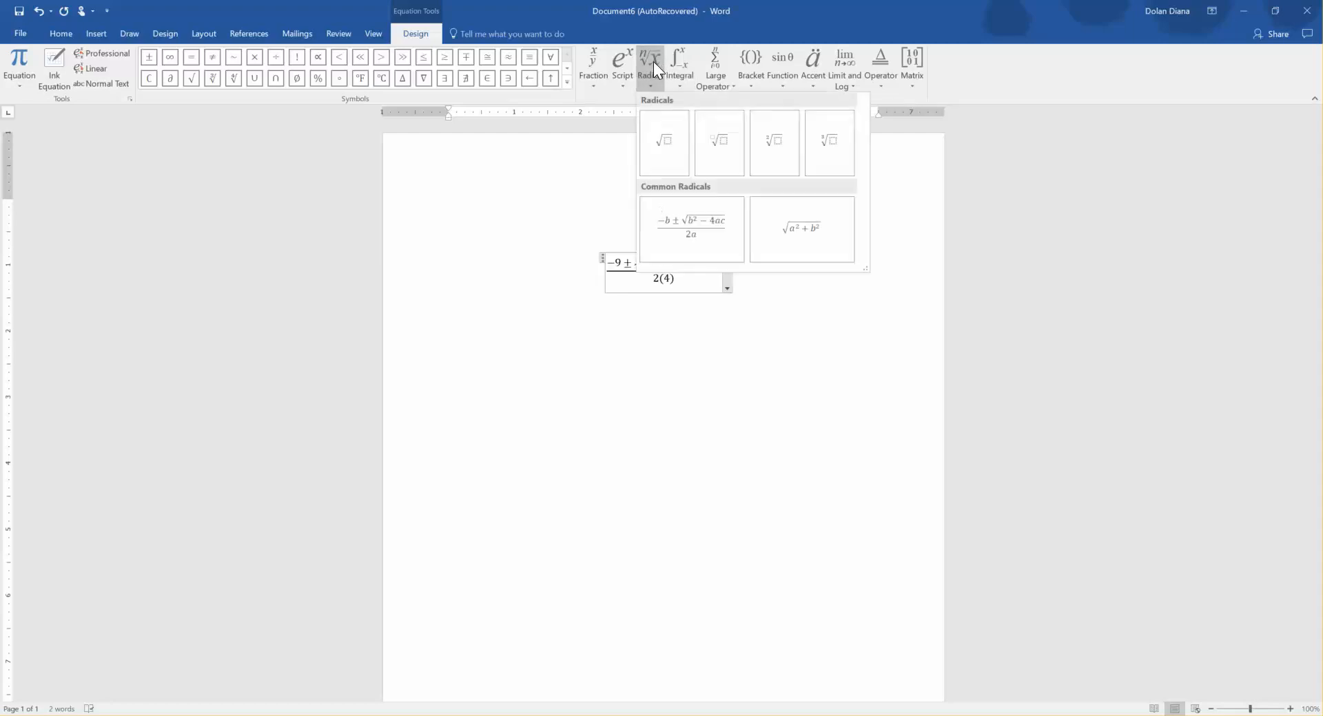
left_click(716, 146)
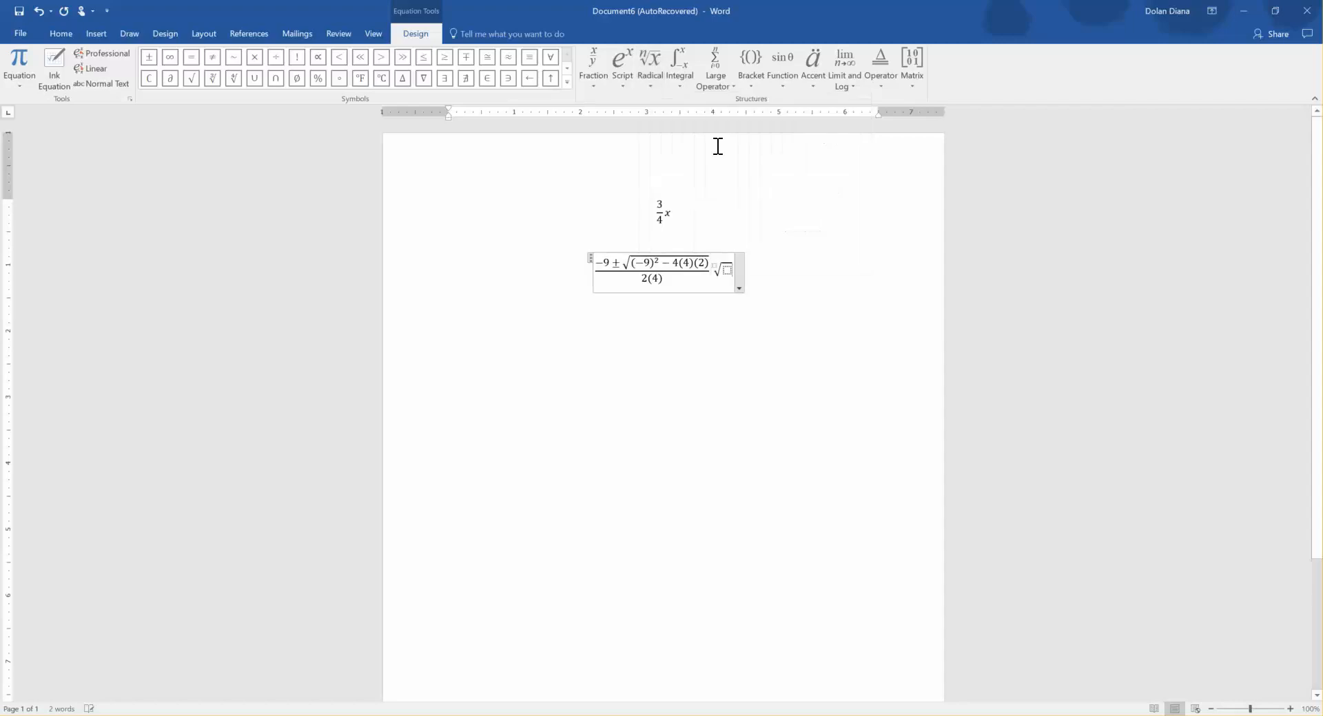
Add space between the quadratic formula and the empty radical, and set the radical's degree to 3.
left_click_drag(710, 271, 731, 266)
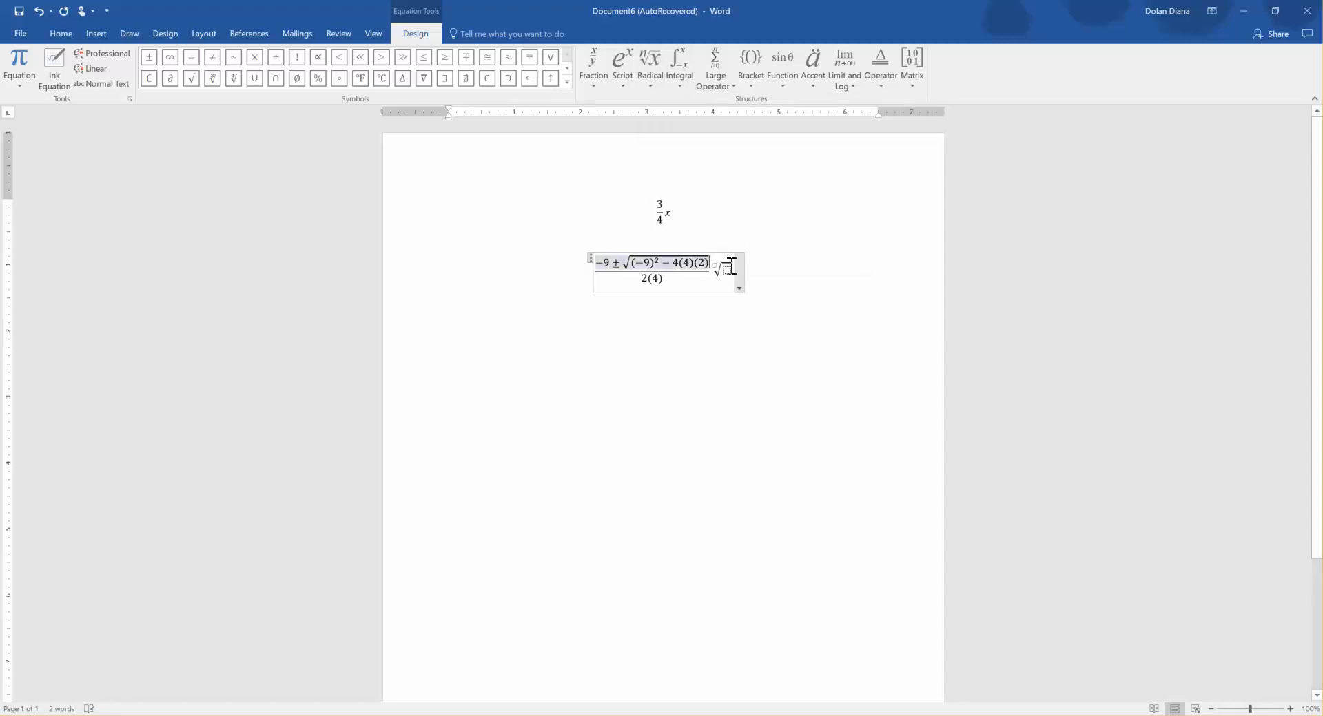
left_click(717, 262)
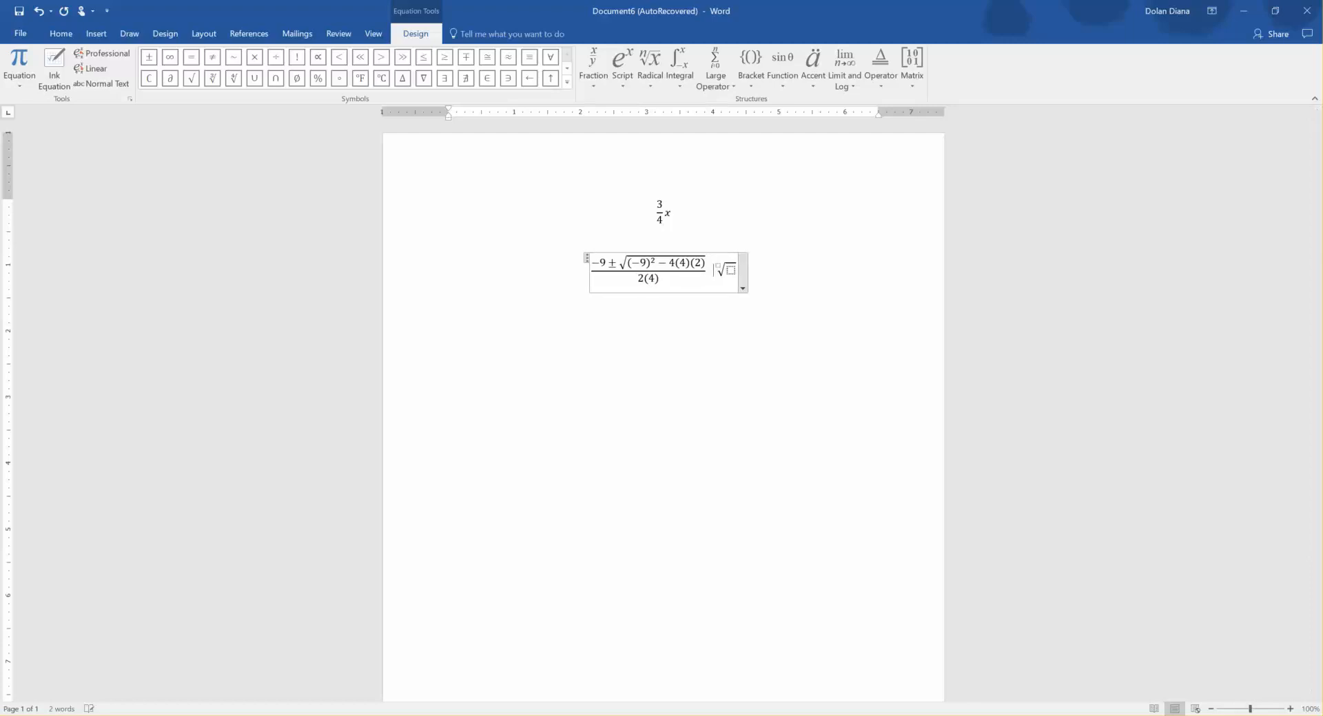
left_click(717, 262)
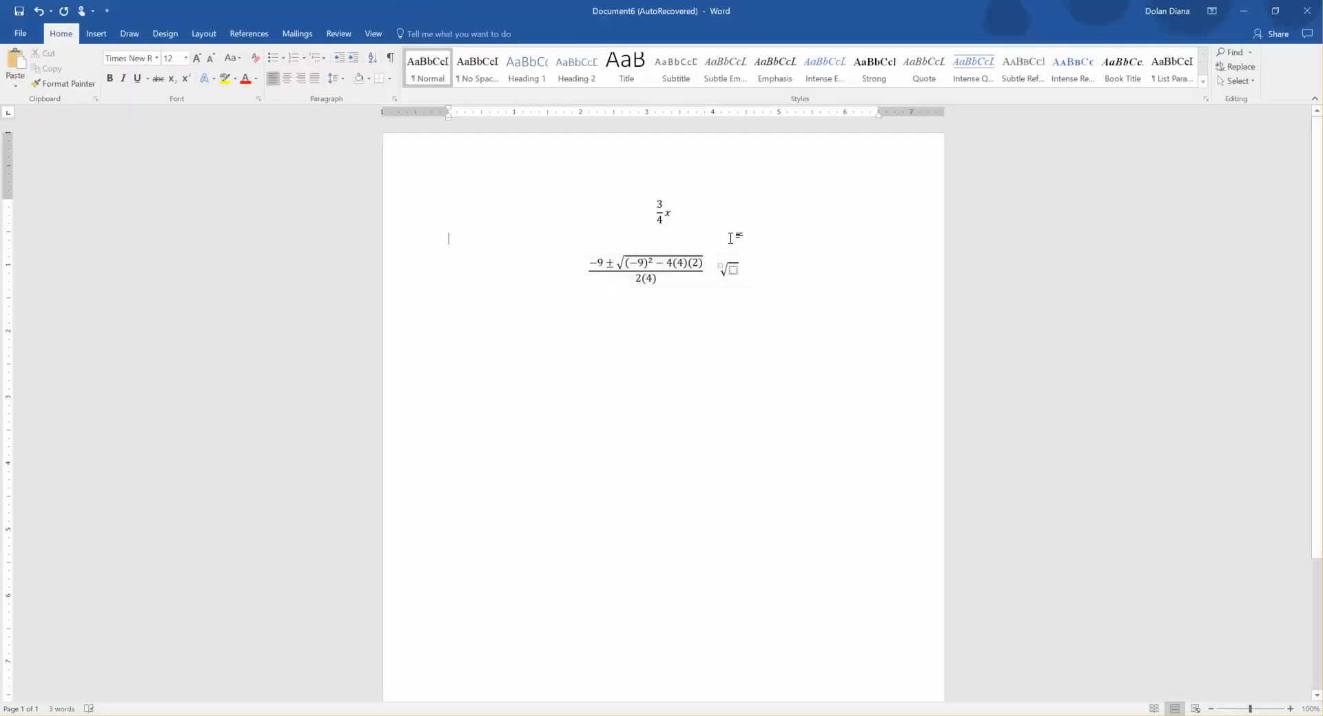
left_click(720, 268)
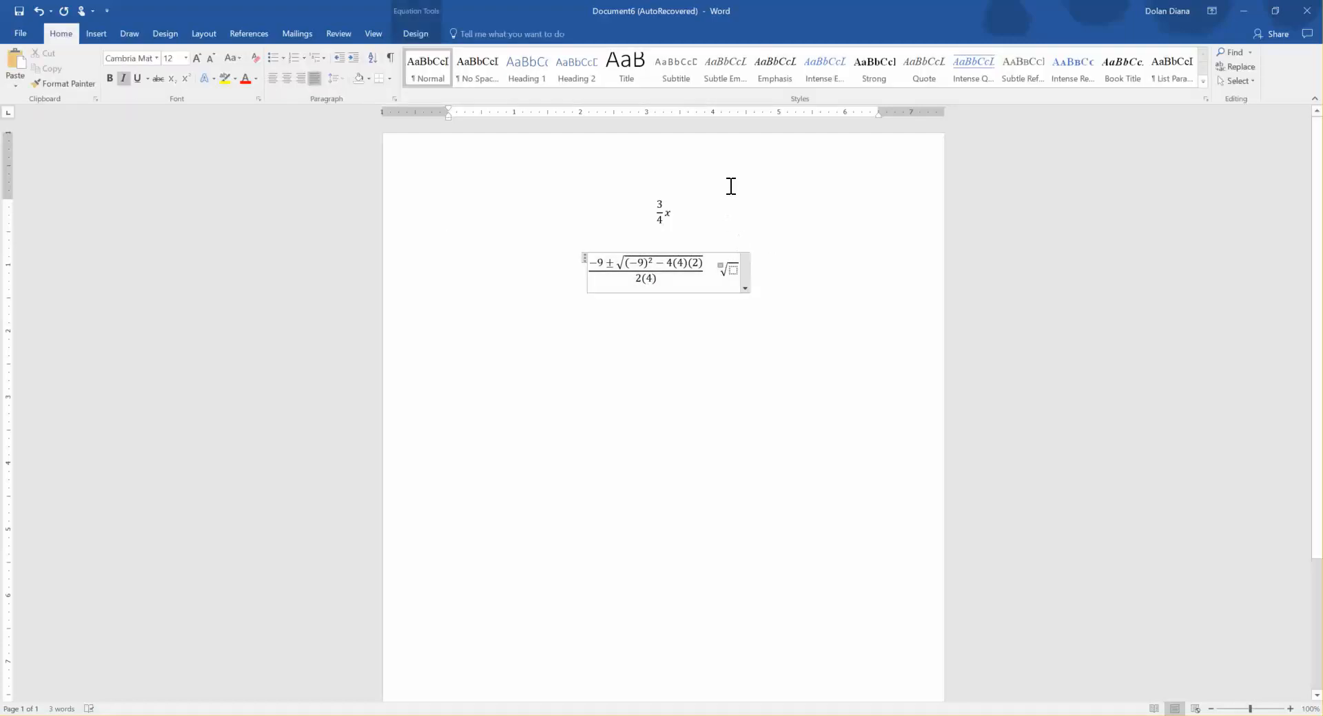
type("3")
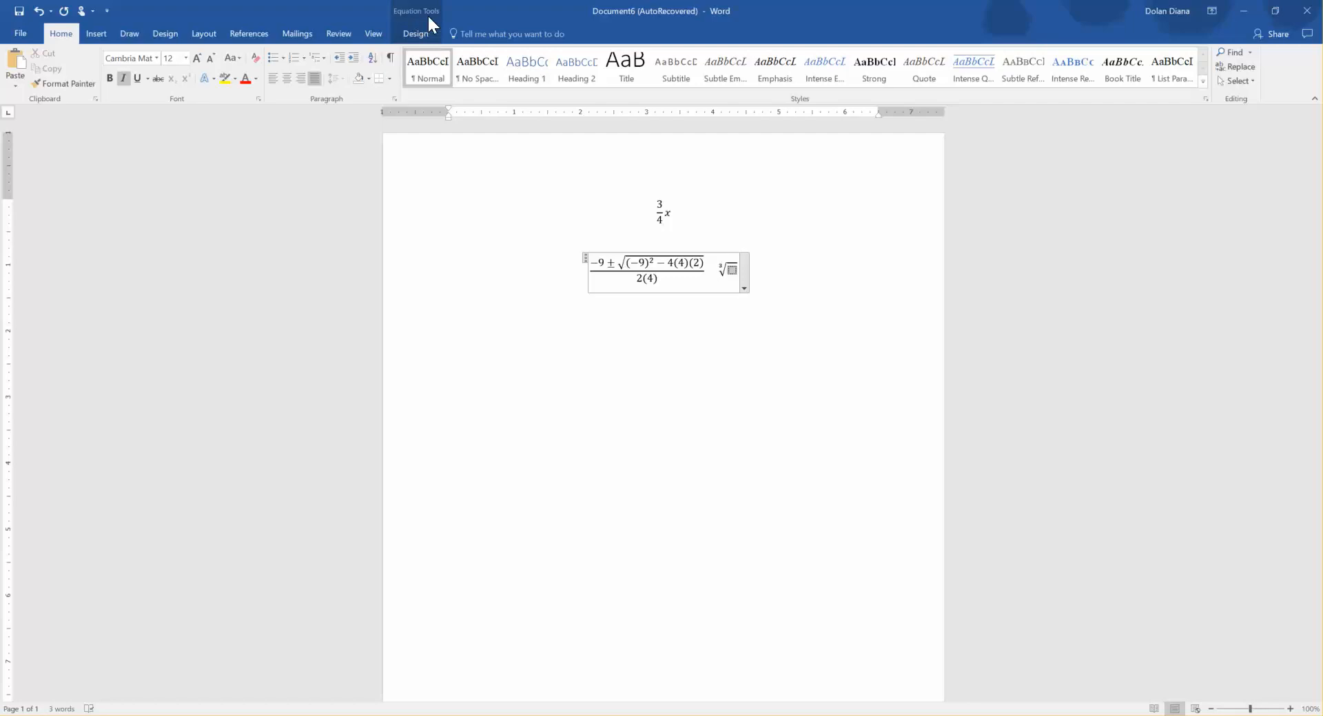
Insert a superscript structure under the cube root and fill it in as x with exponent 7.
left_click(417, 33)
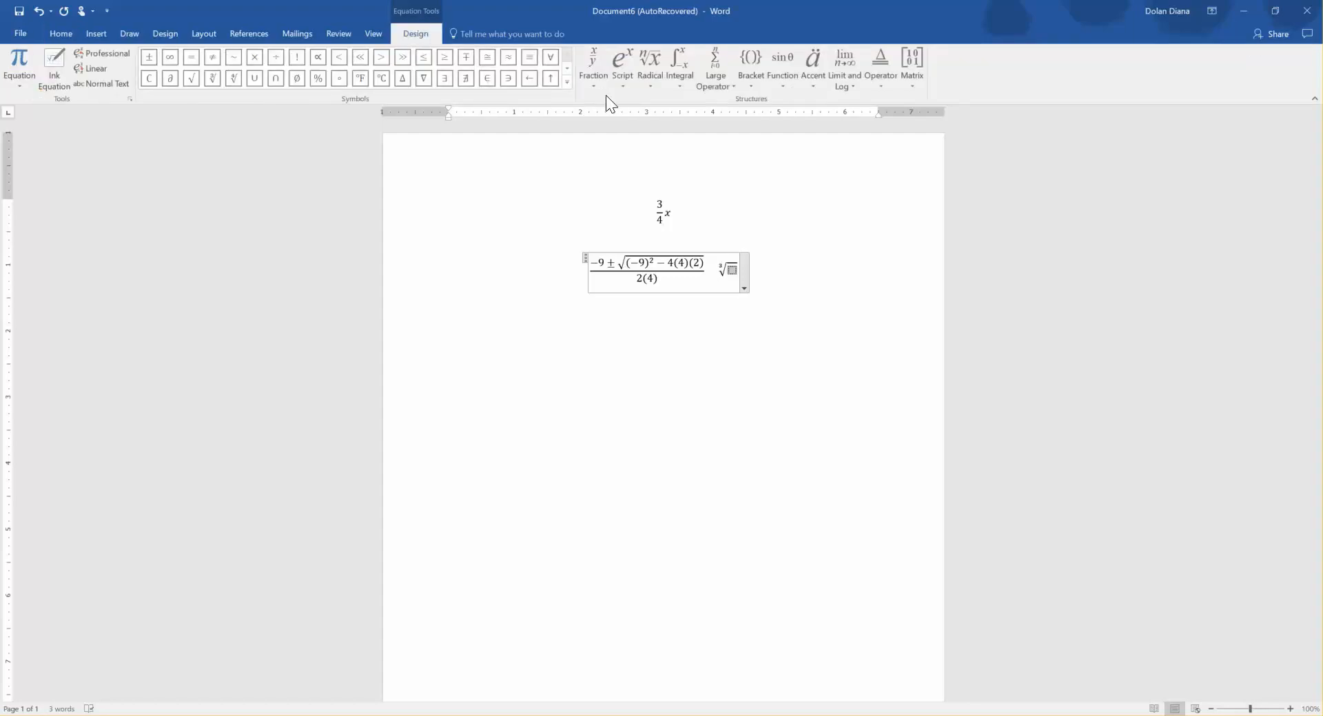
left_click(622, 87)
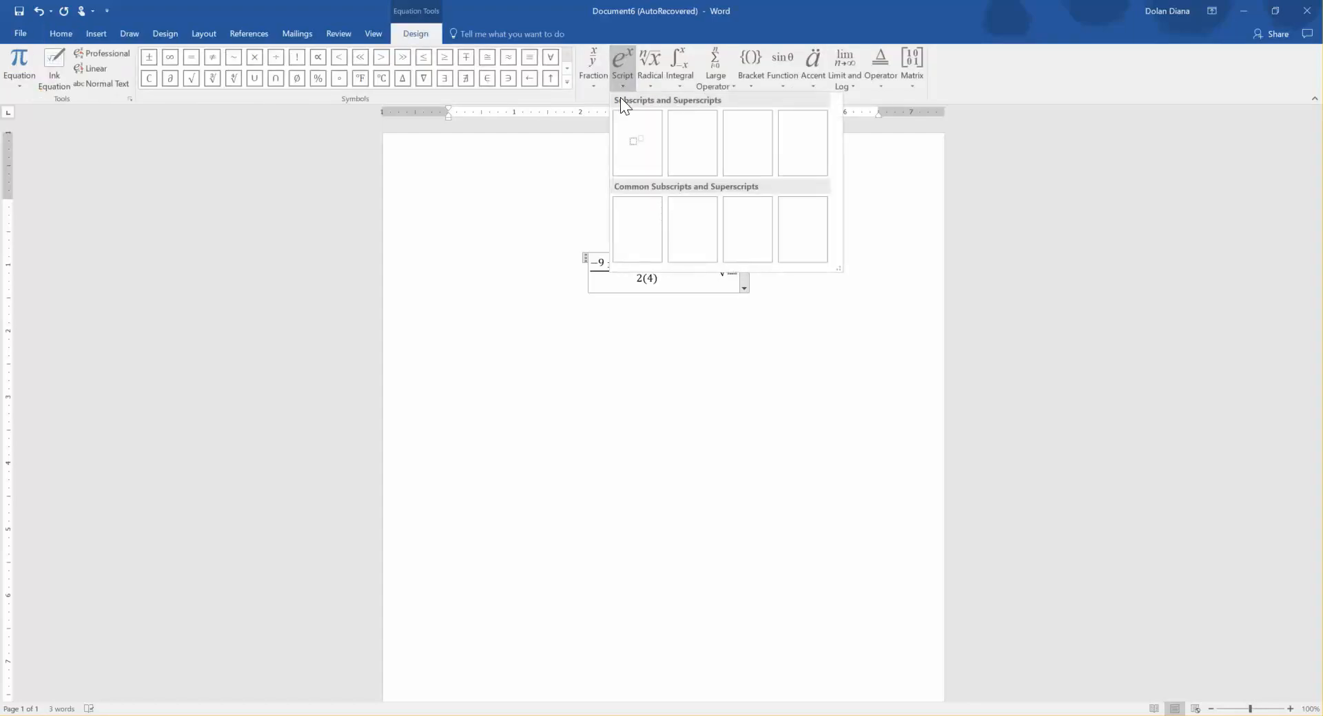
left_click(641, 140)
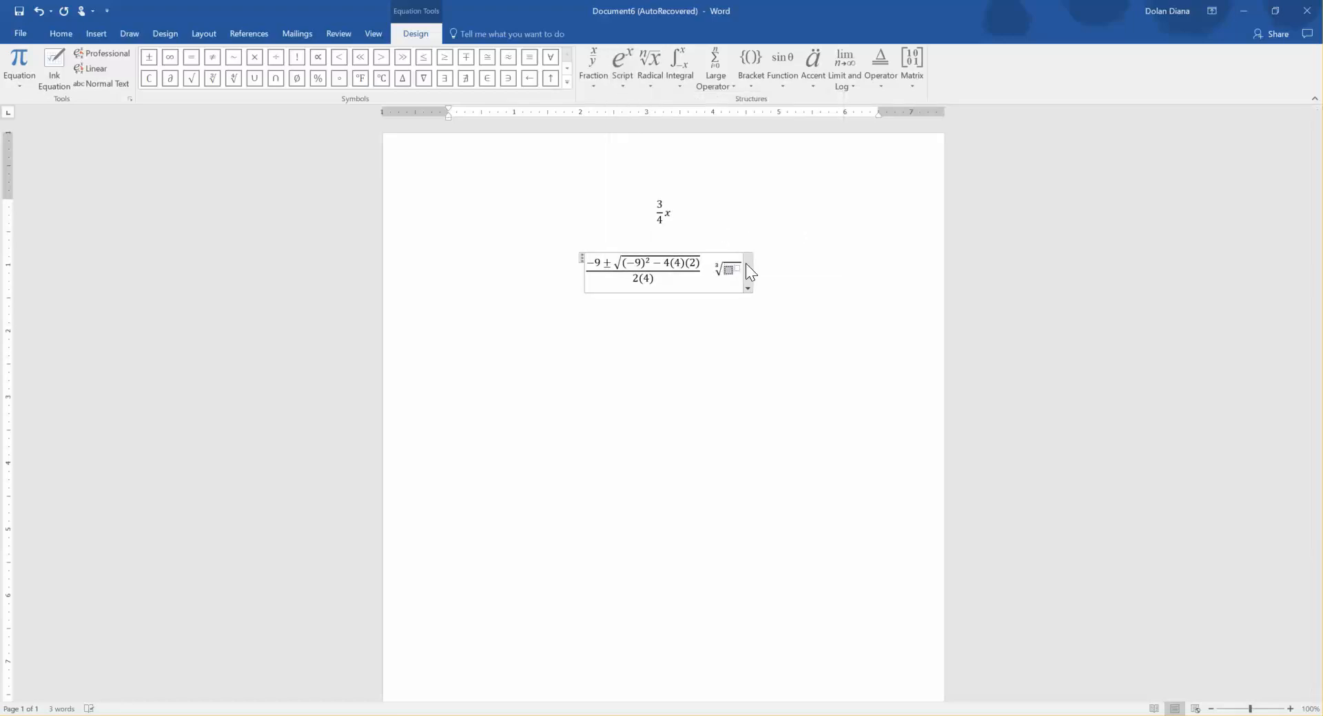
type("x")
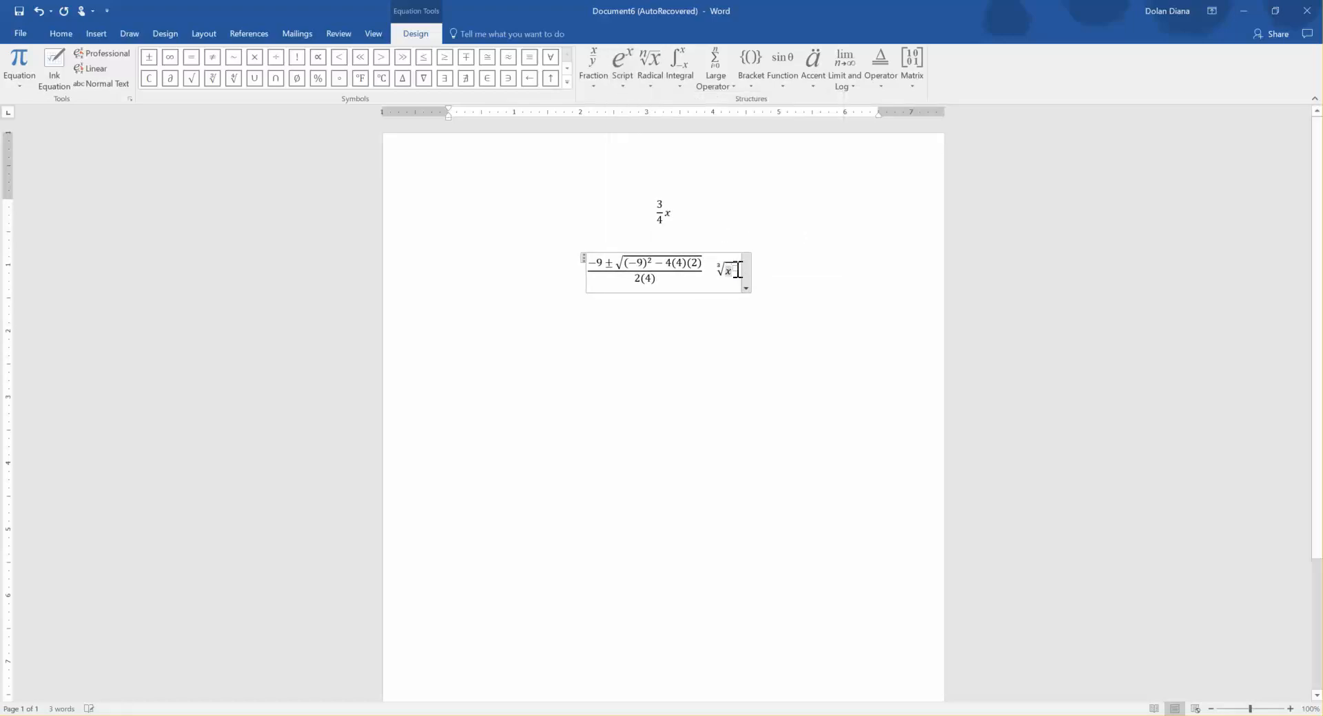
type("^7")
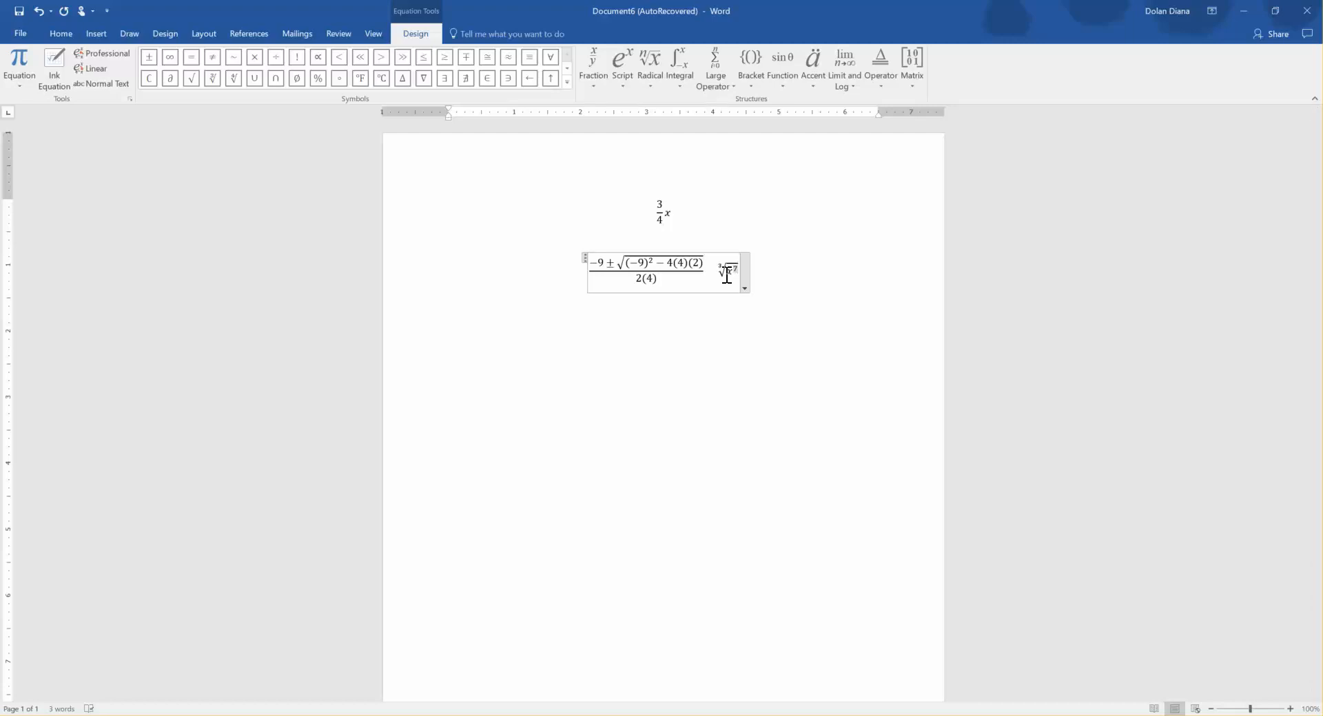
Extend the expression under the cube root with + 10 after the x term.
key("Right")
key("Right")
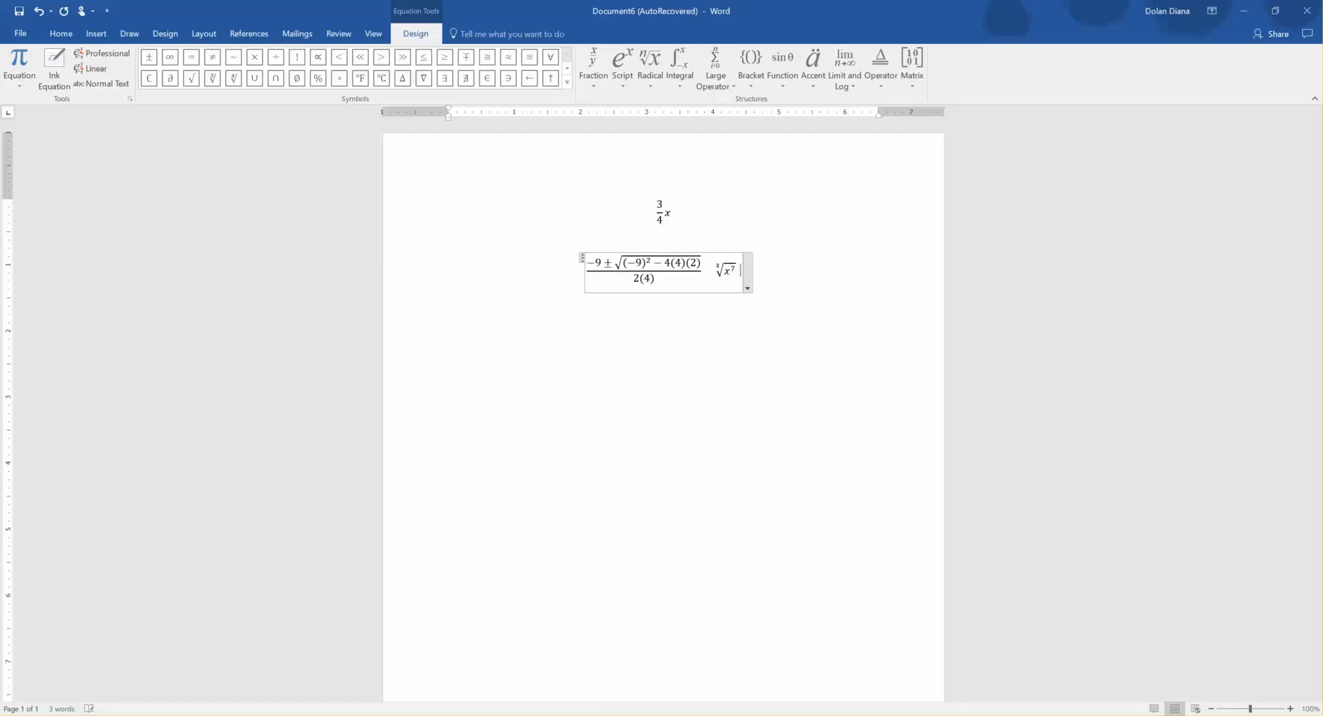
left_click(727, 276)
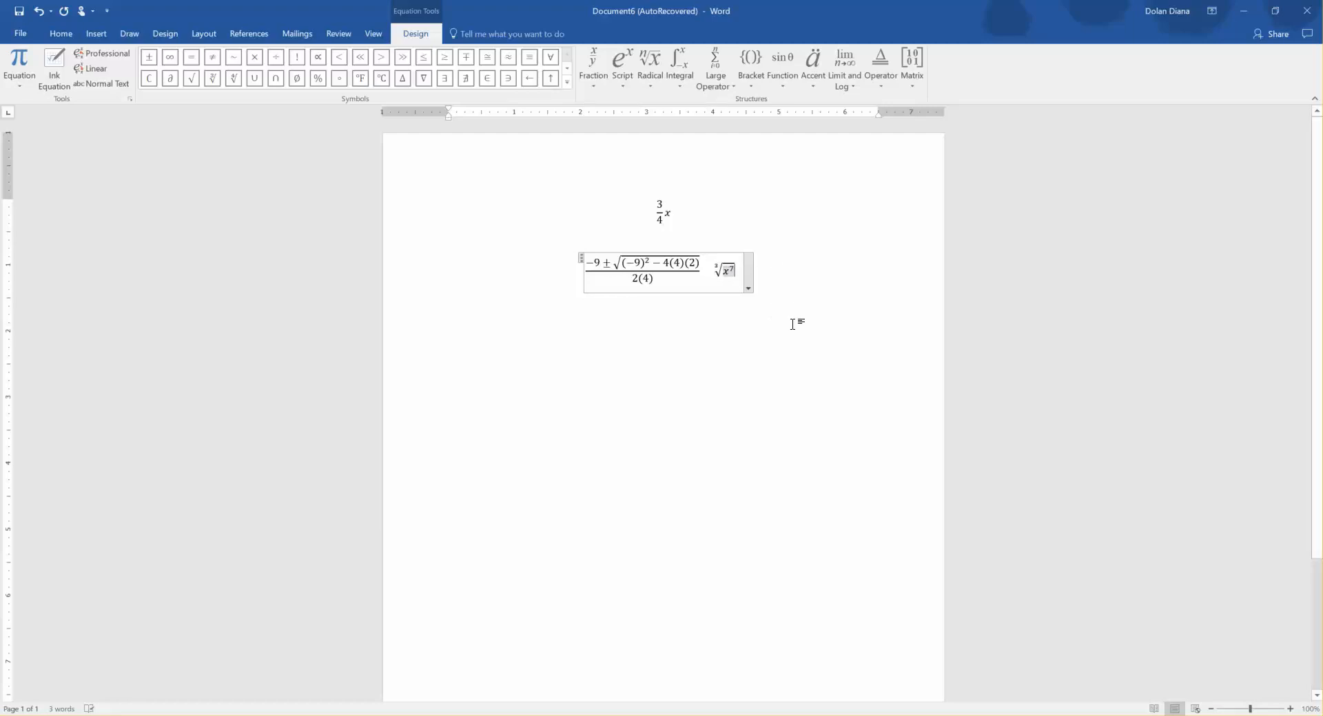
type("+")
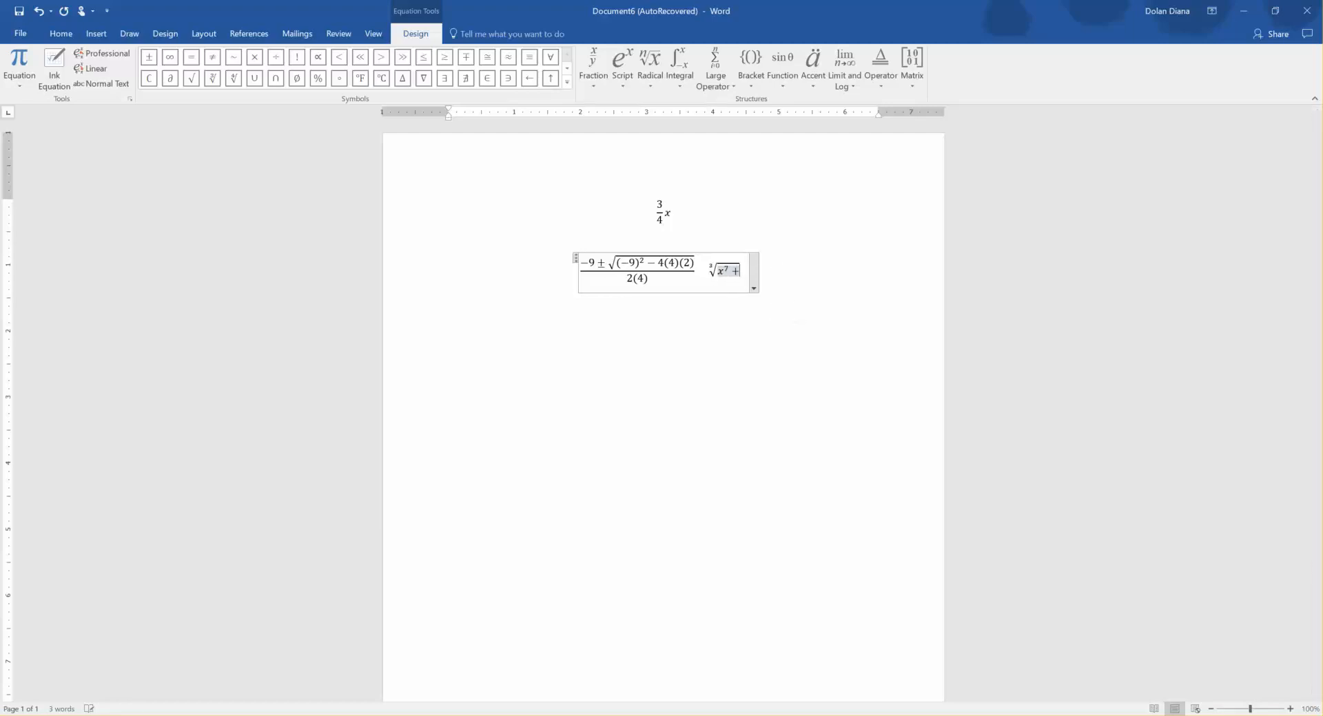
type("10")
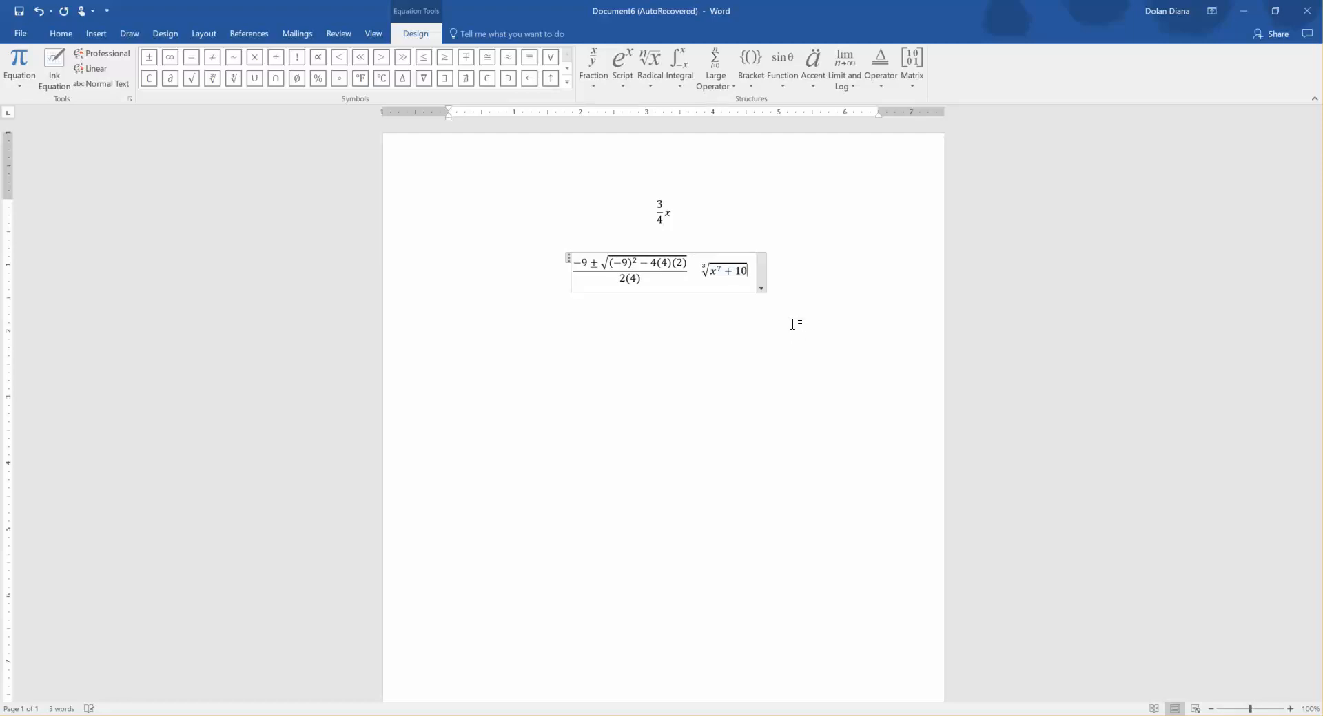
type("=")
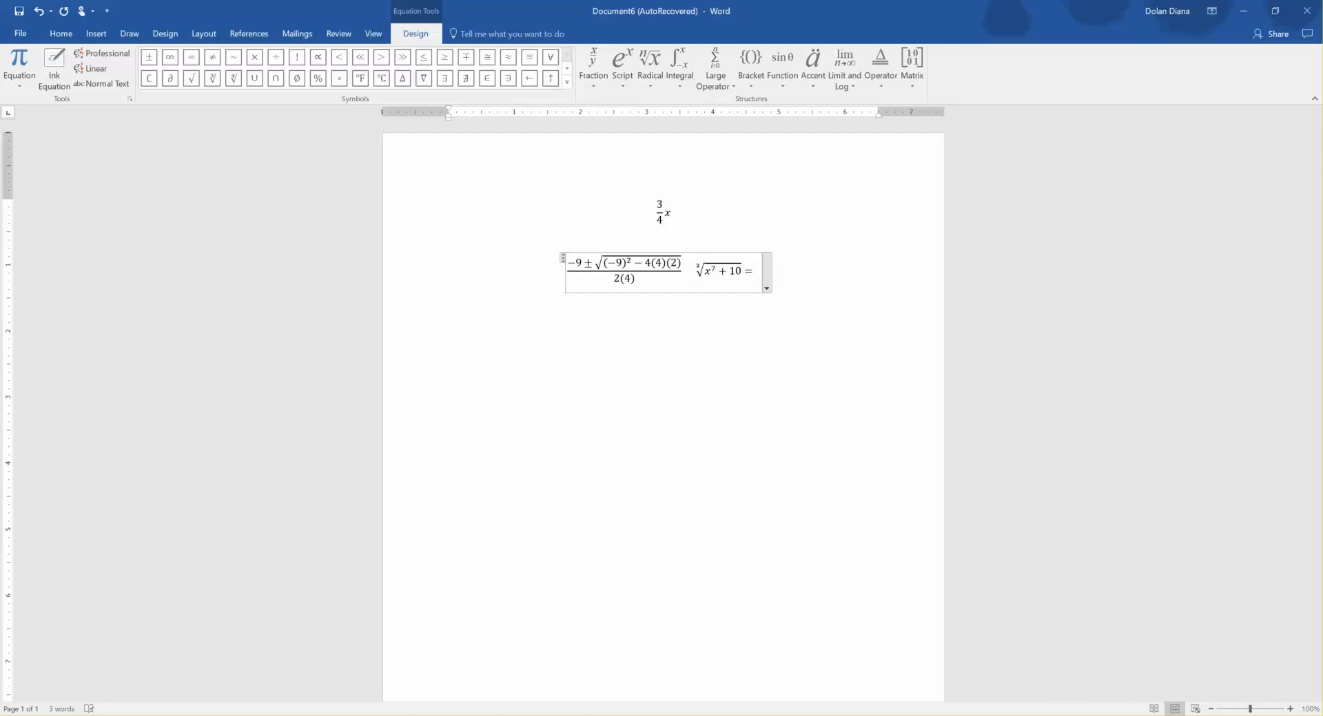
key("BackSpace")
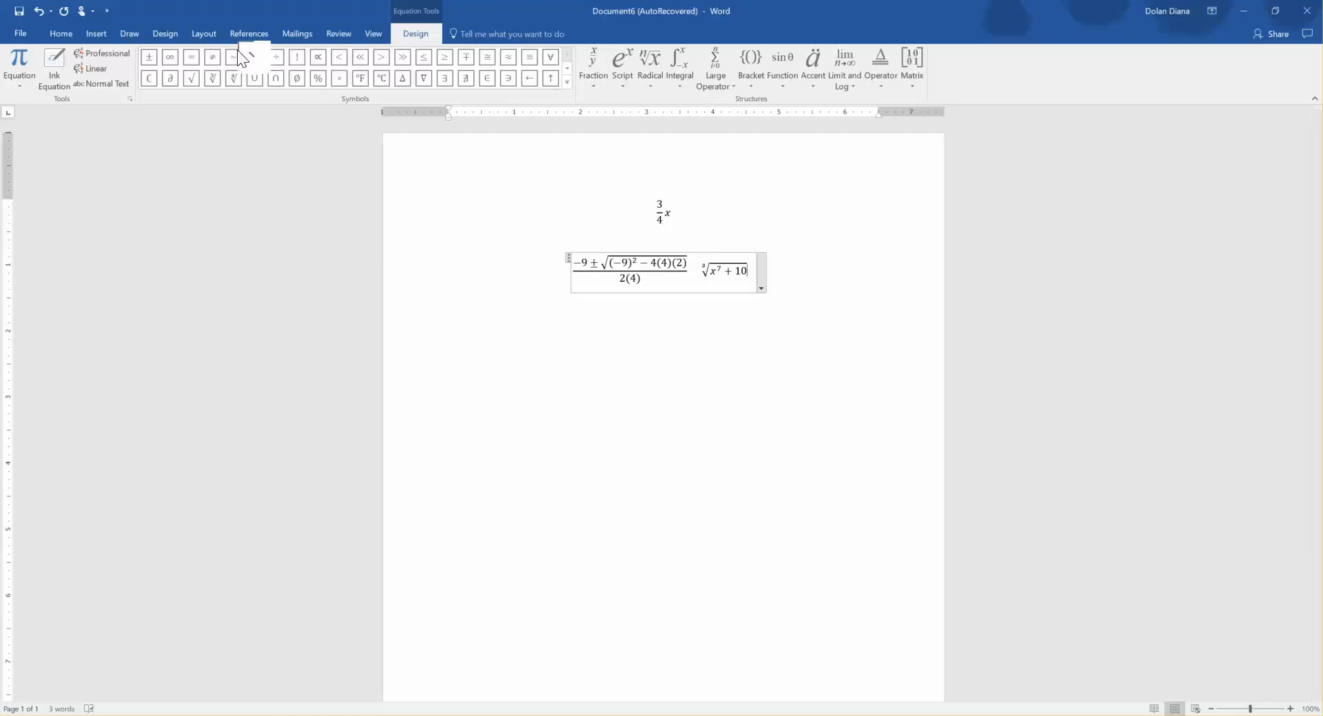
left_click(212, 62)
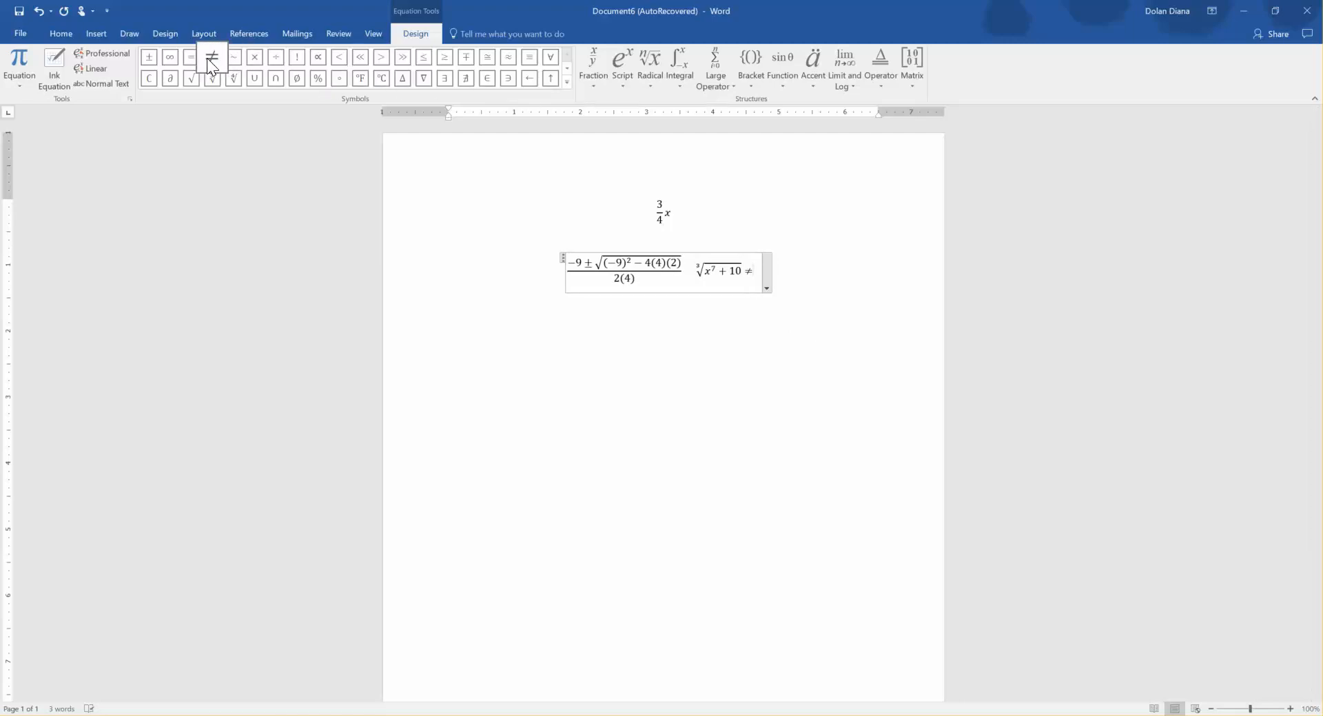
key("BackSpace")
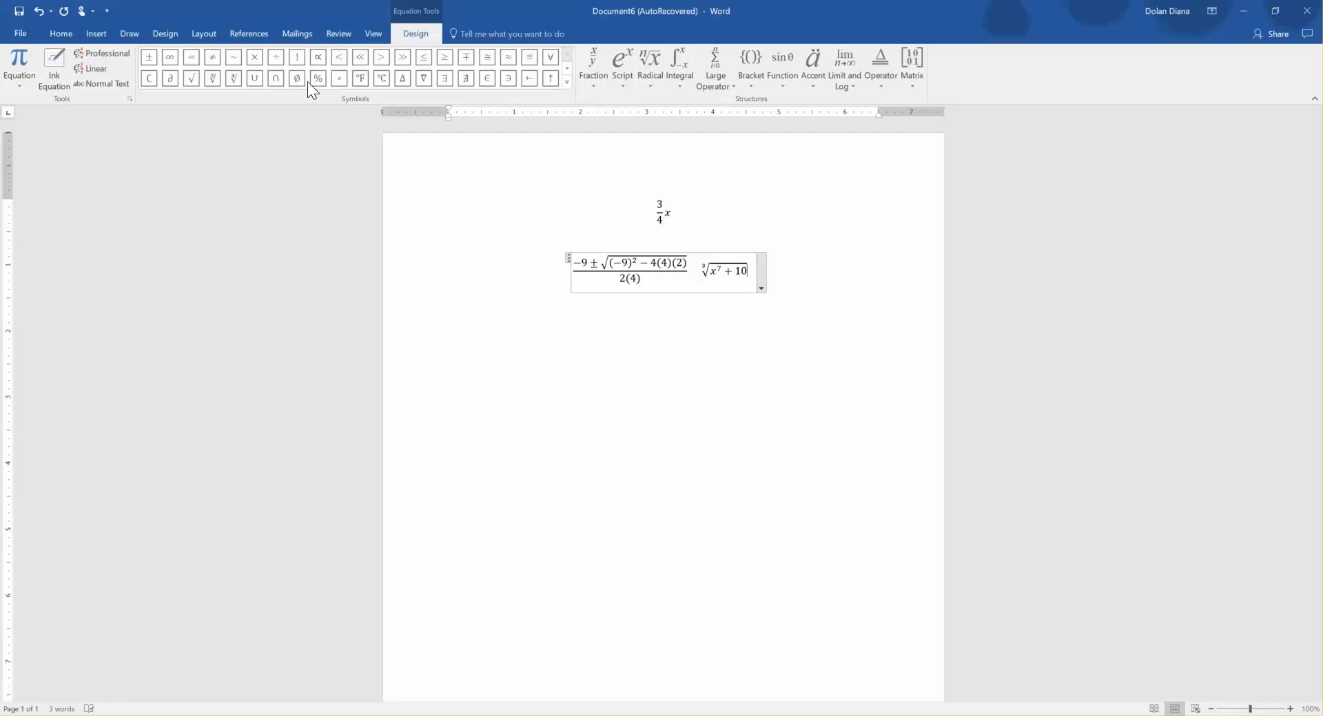
Add a less-than-or-equal sign (≤) after the cube root expression.
left_click(423, 61)
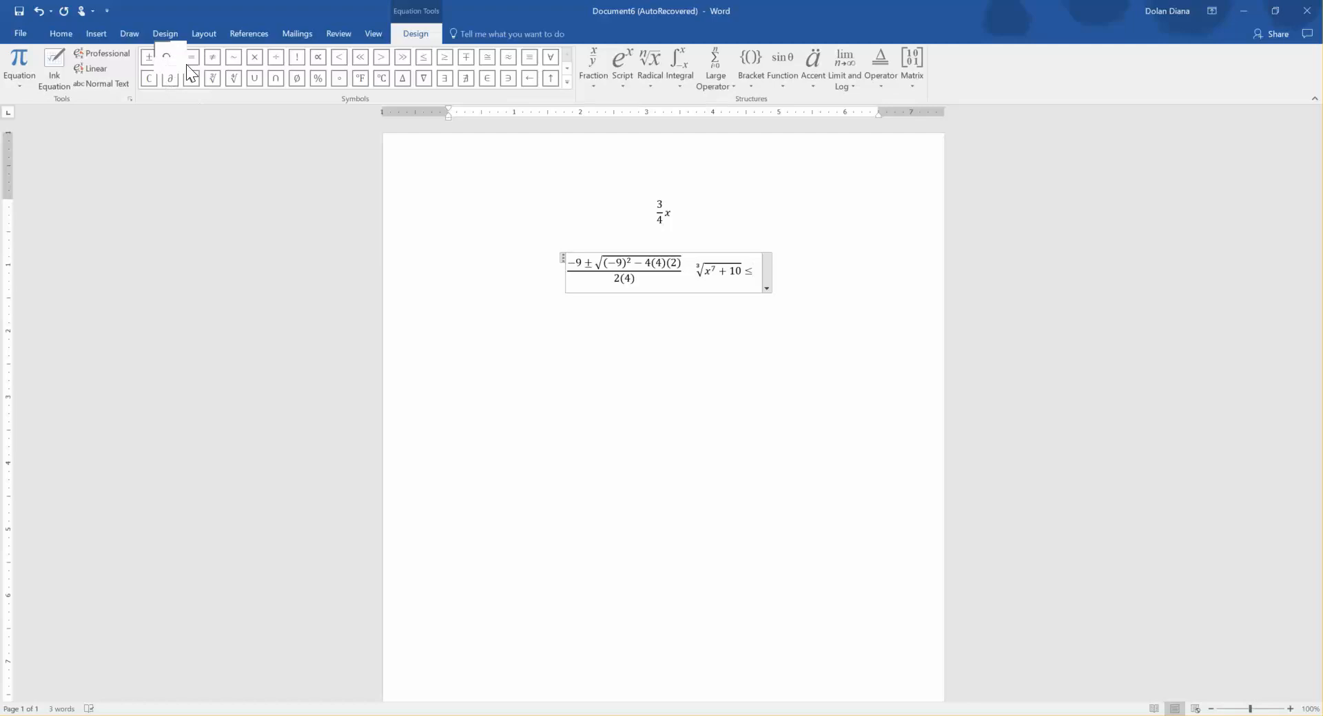
Examine the equation symbols in the Basic Math, Arrows and Operators sets without inserting any.
left_click(567, 83)
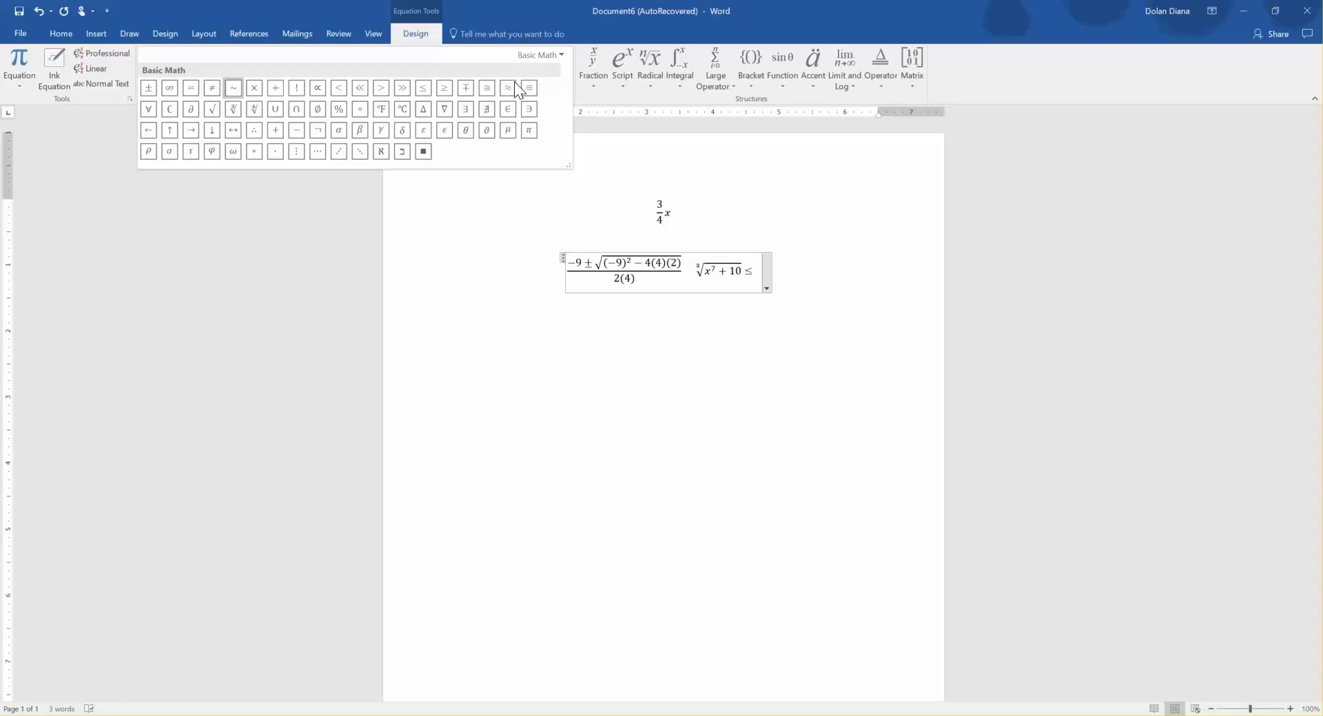
left_click(562, 55)
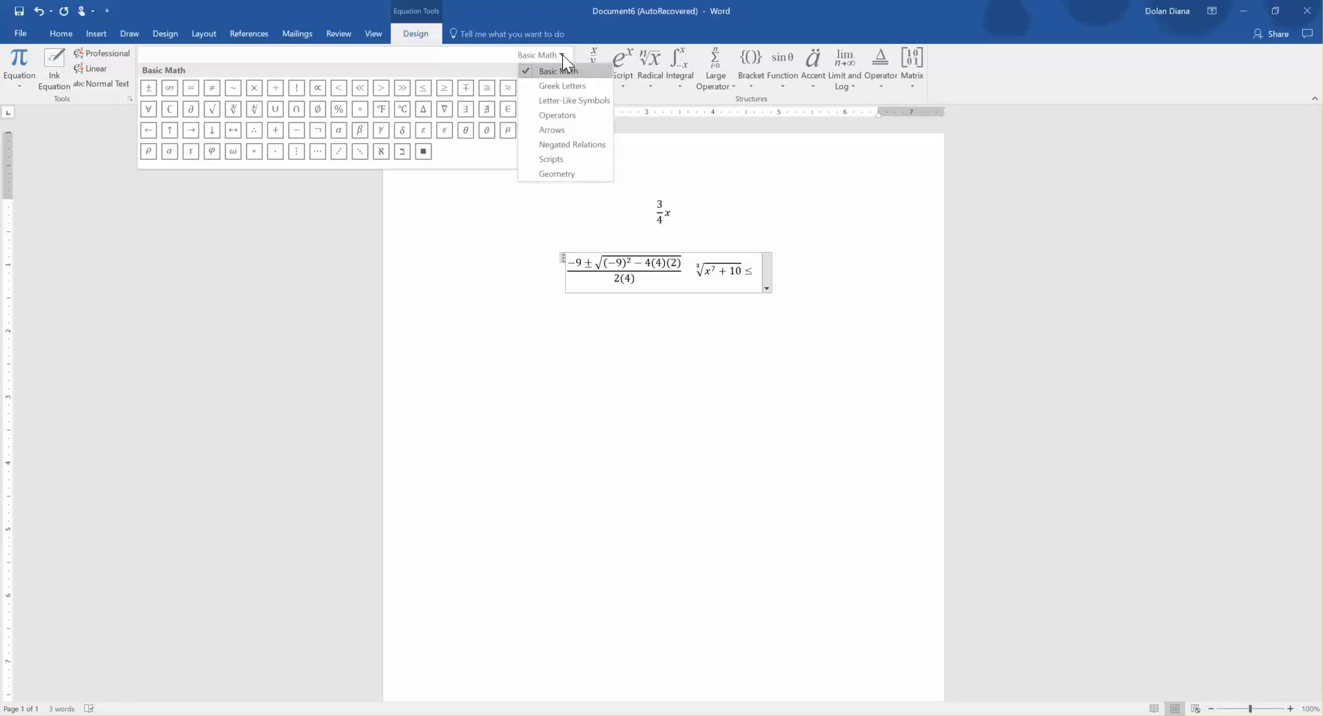
left_click(570, 130)
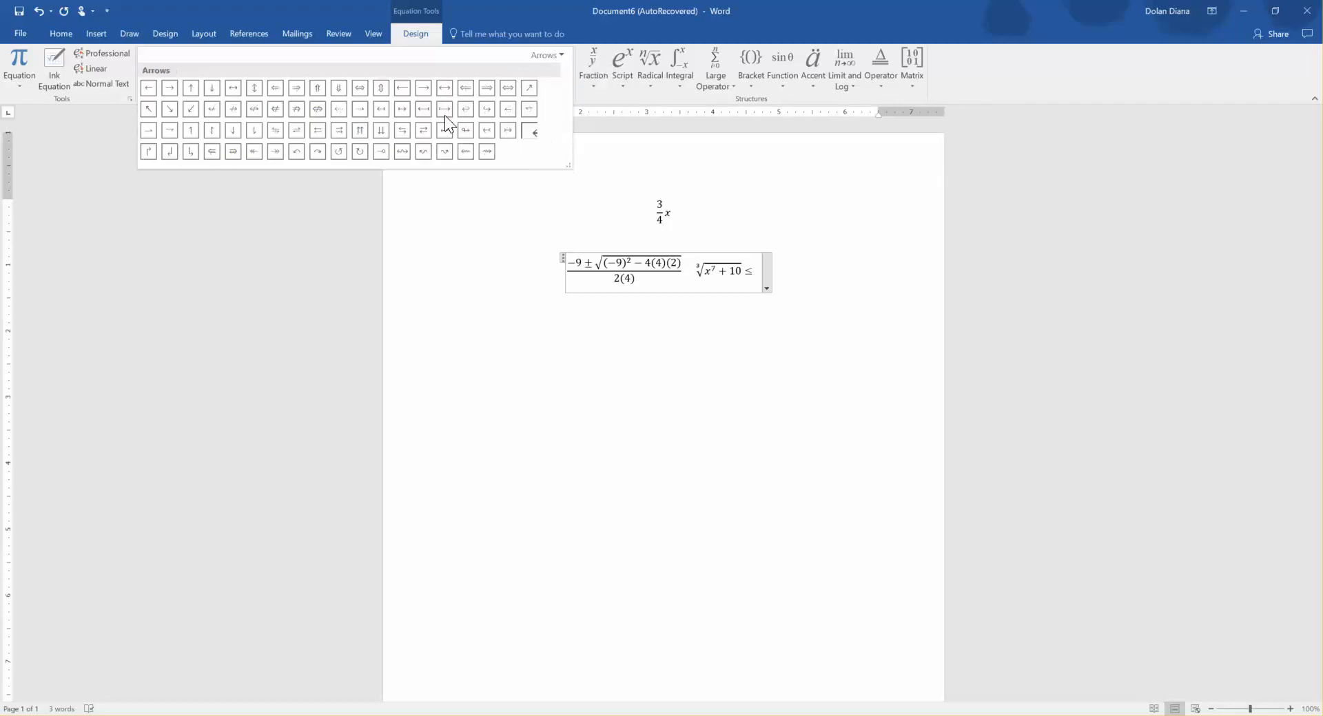
left_click(540, 56)
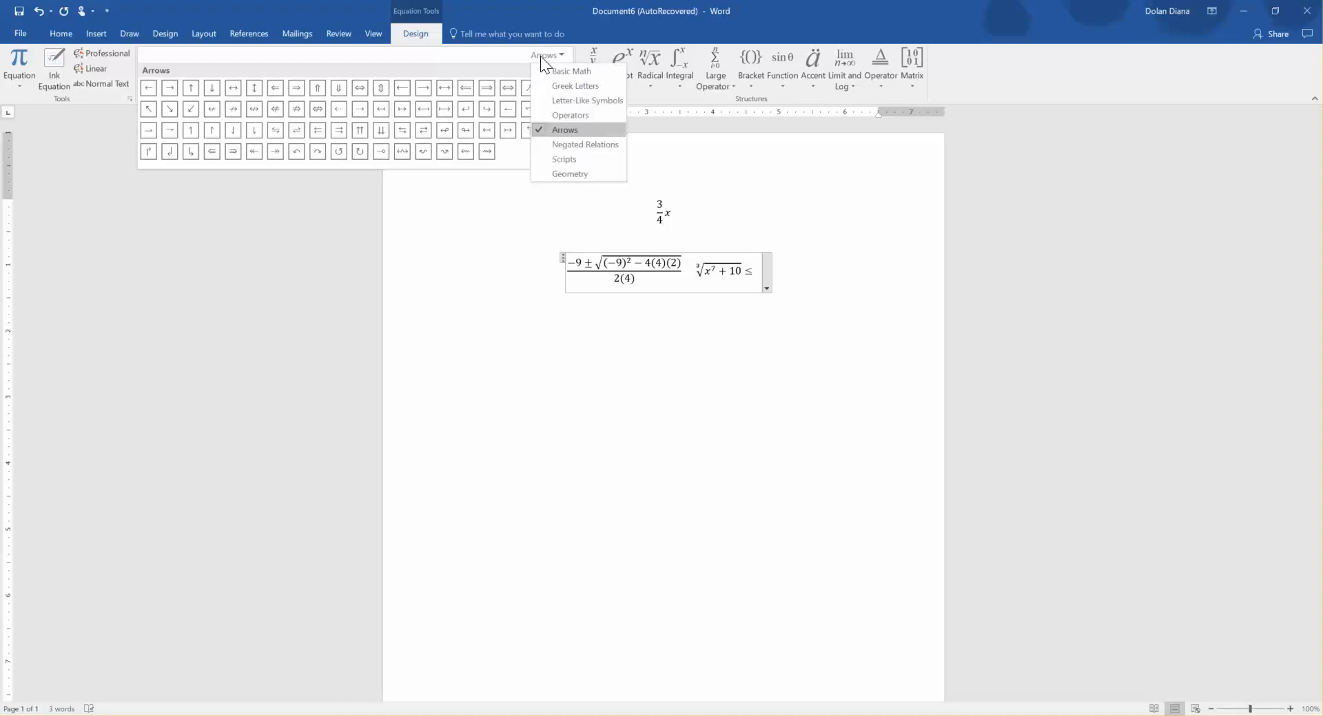
left_click(560, 115)
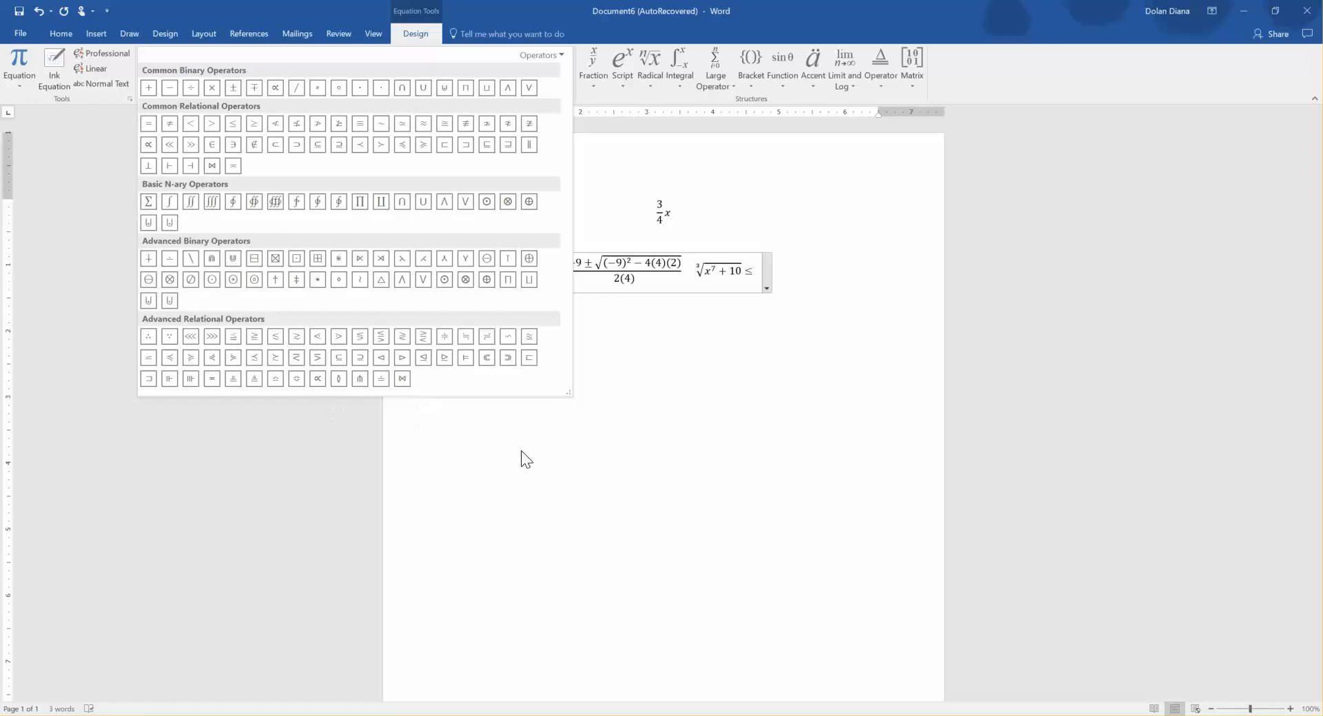
left_click(633, 432)
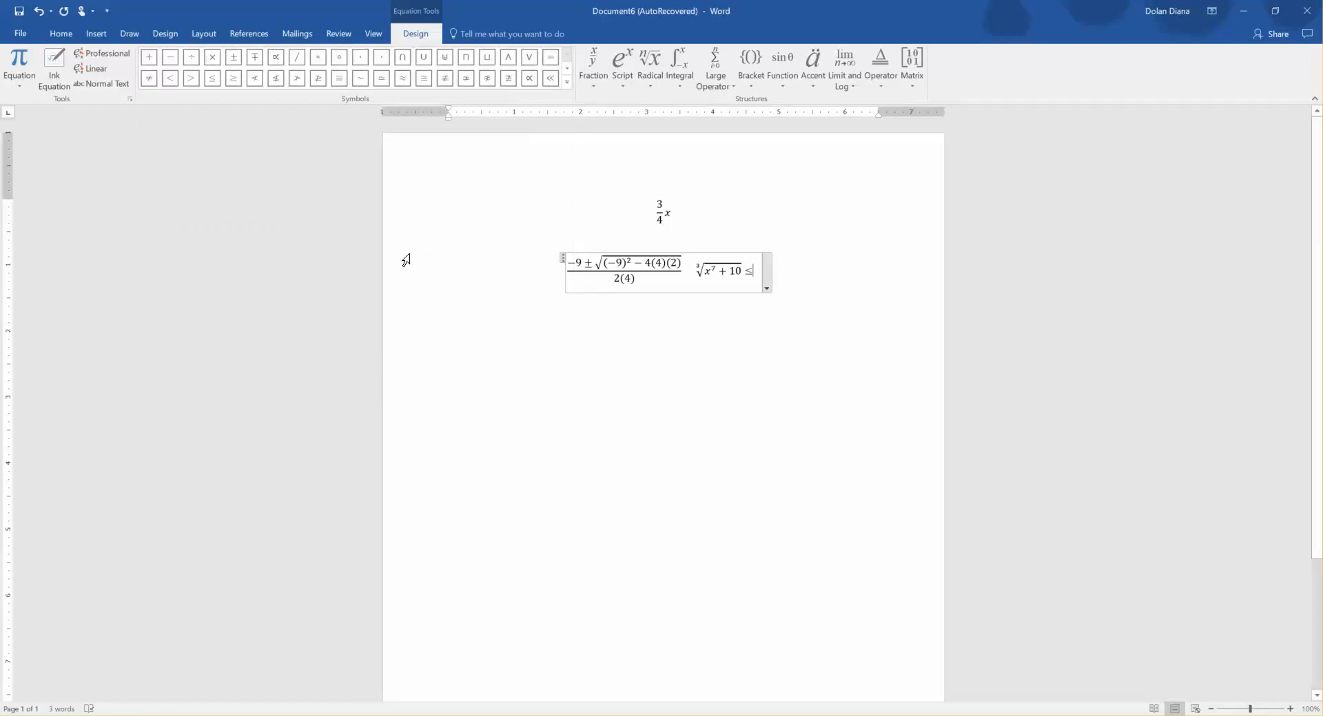